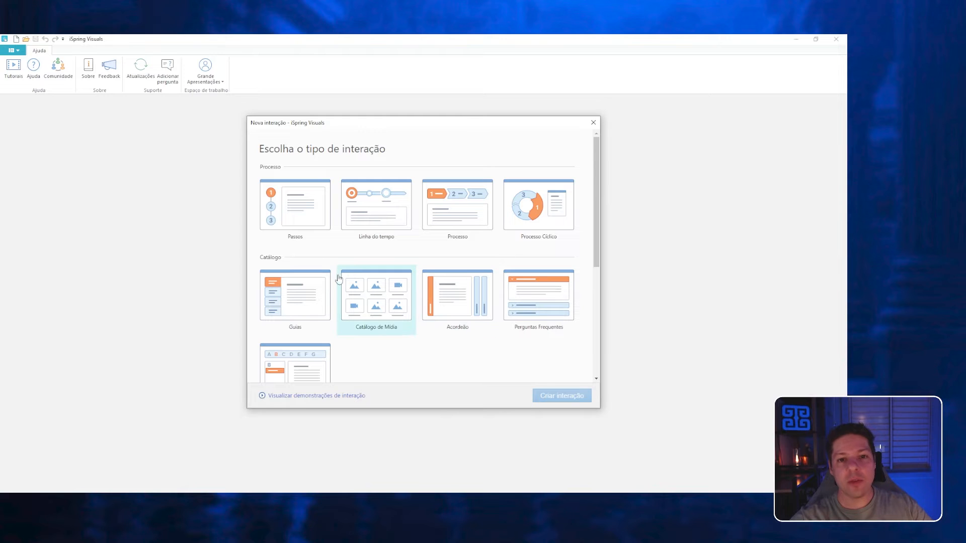
Browse the interaction types and create a new Perguntas Frequentes interaction from the Catálogo group.
scroll(328, 249, down, 1)
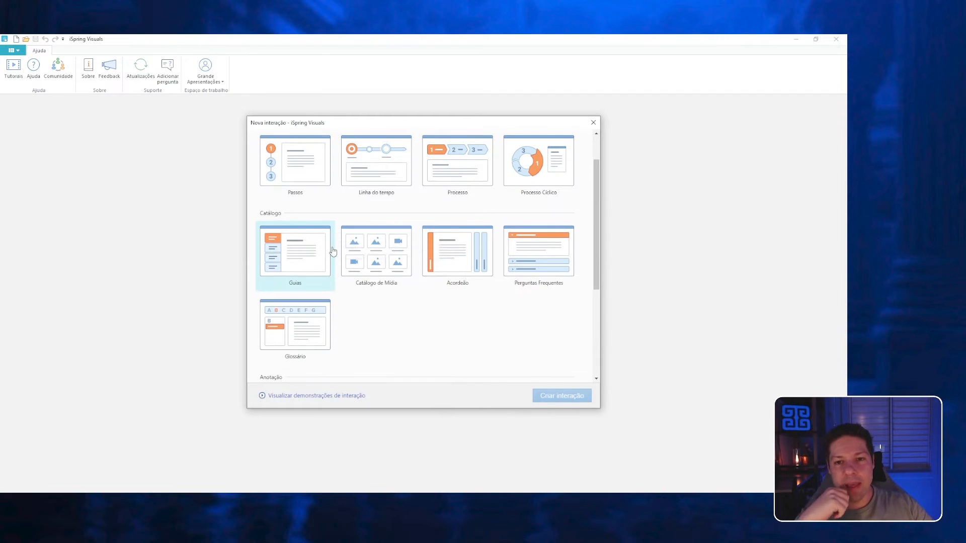
scroll(335, 250, up, 1)
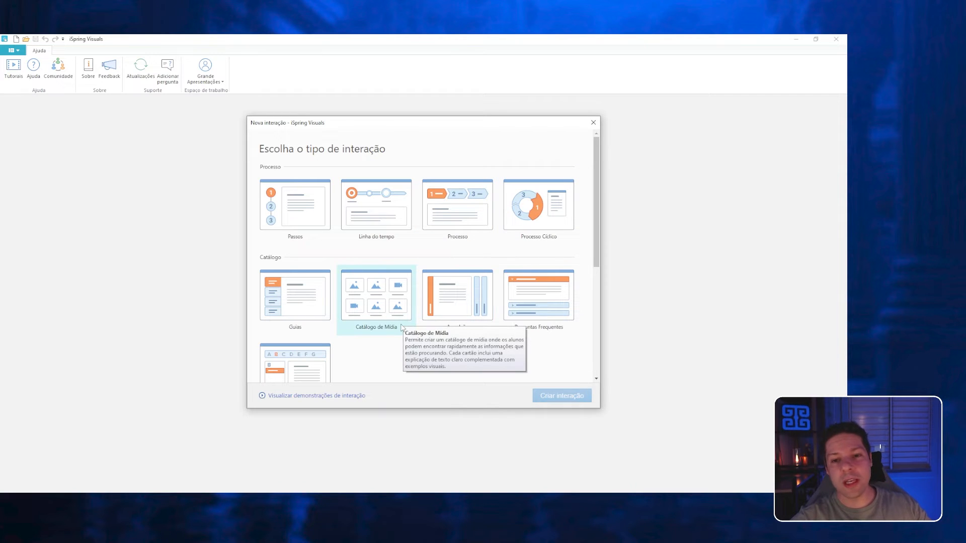
scroll(380, 332, down, 3)
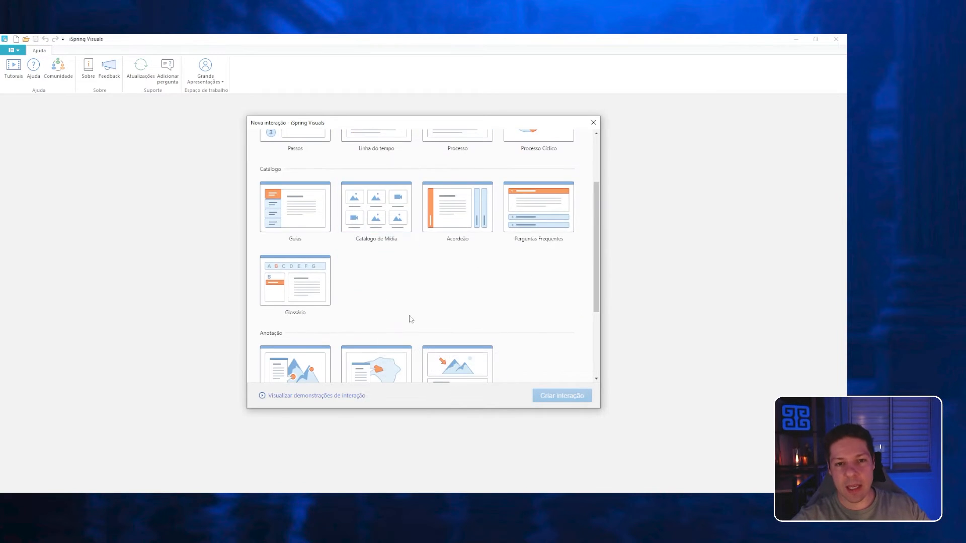
scroll(410, 319, up, 3)
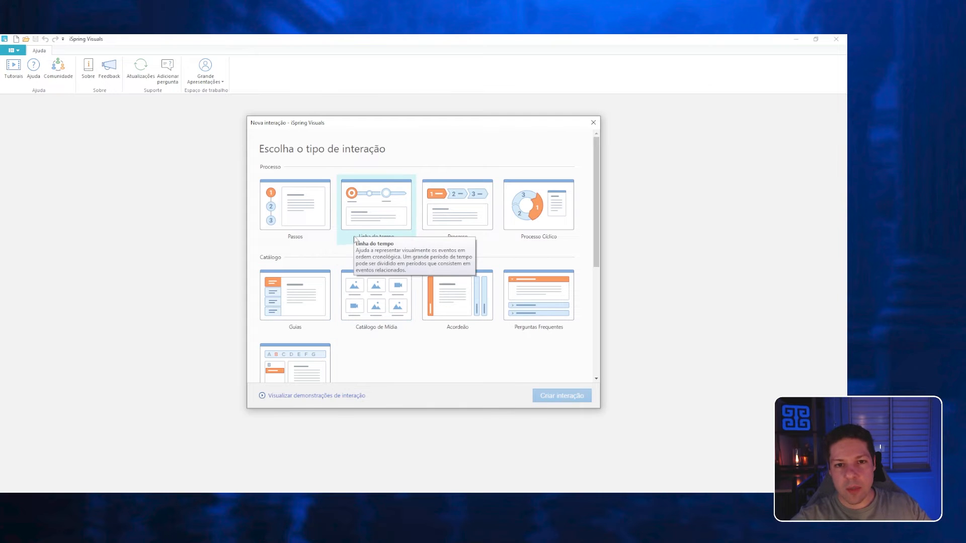
click(517, 299)
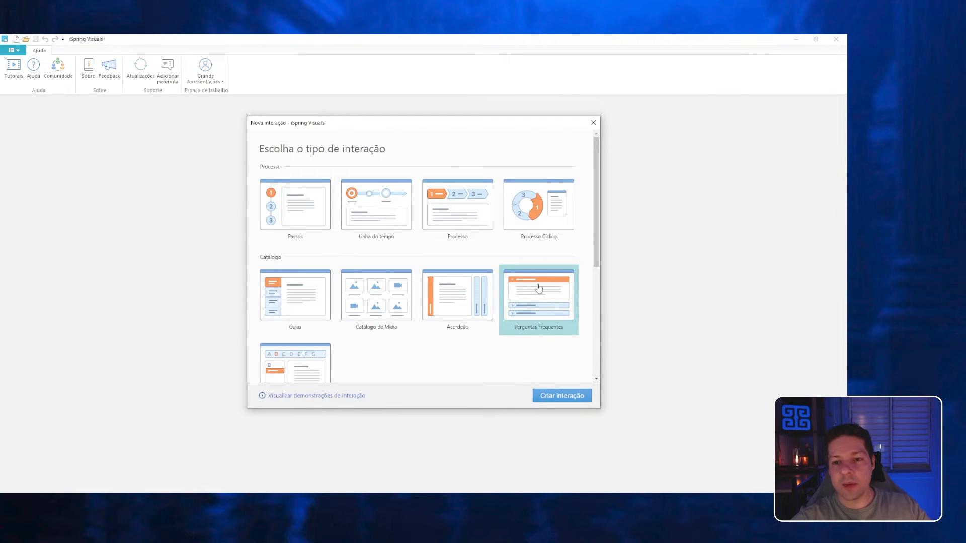
click(541, 398)
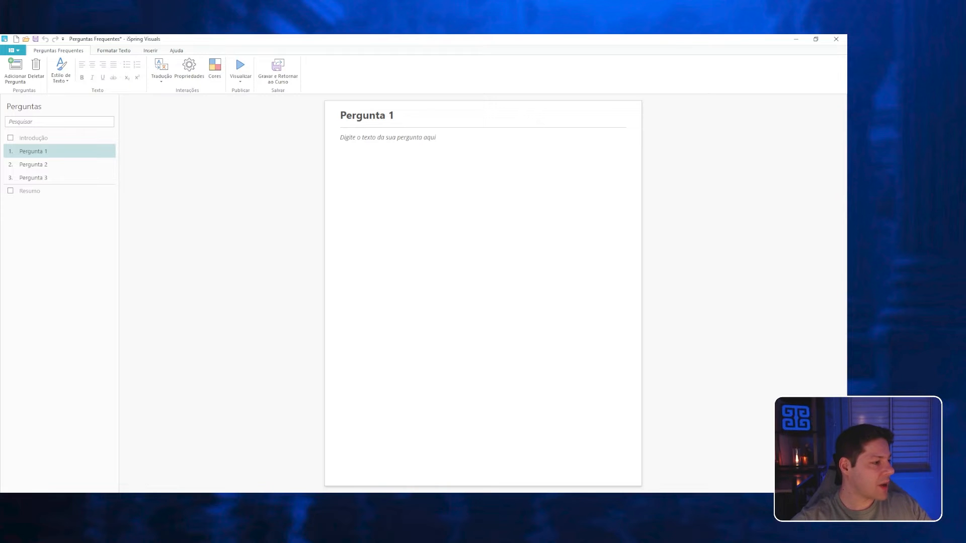
Open textos.docx from the assets folder and move its Word window away from the iSpring Visuals window.
key(alt+Tab)
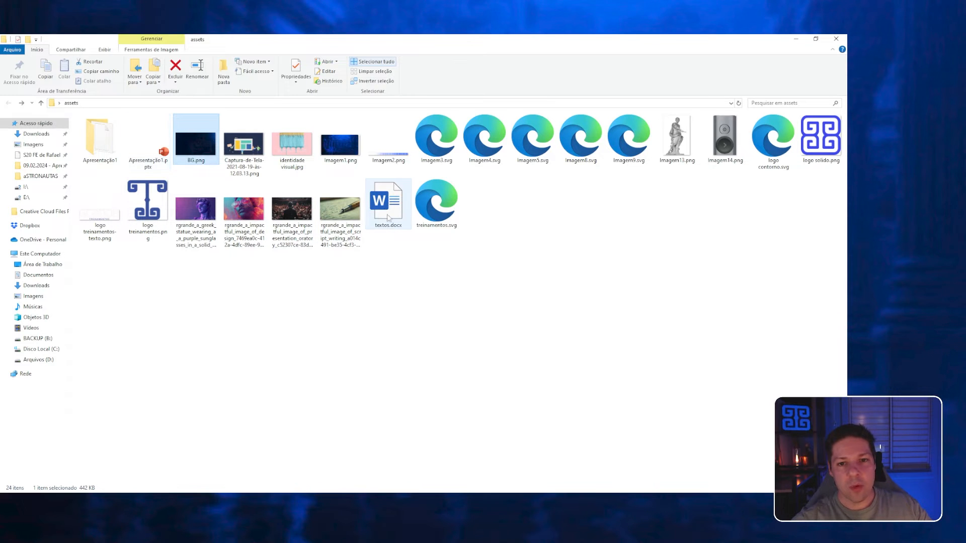
double_click(388, 201)
click(795, 39)
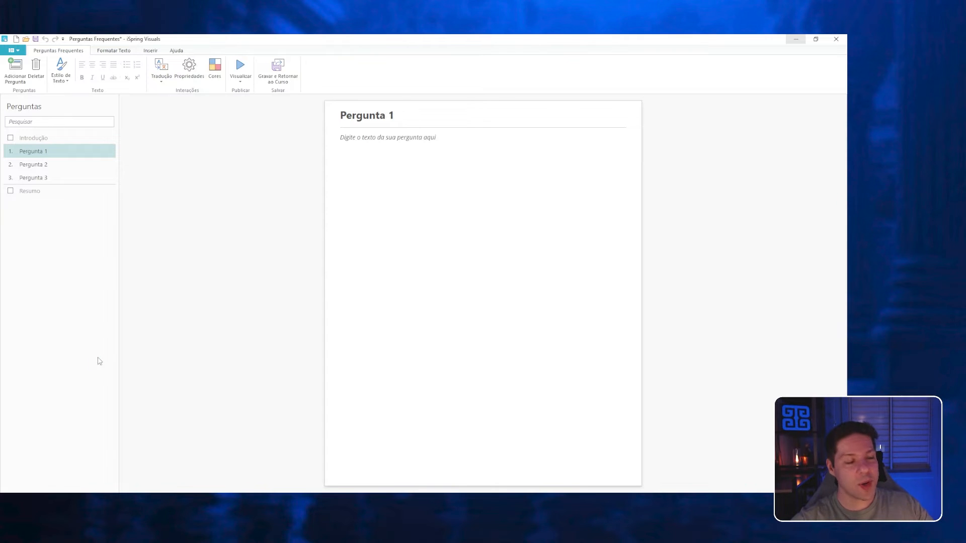
click(382, 120)
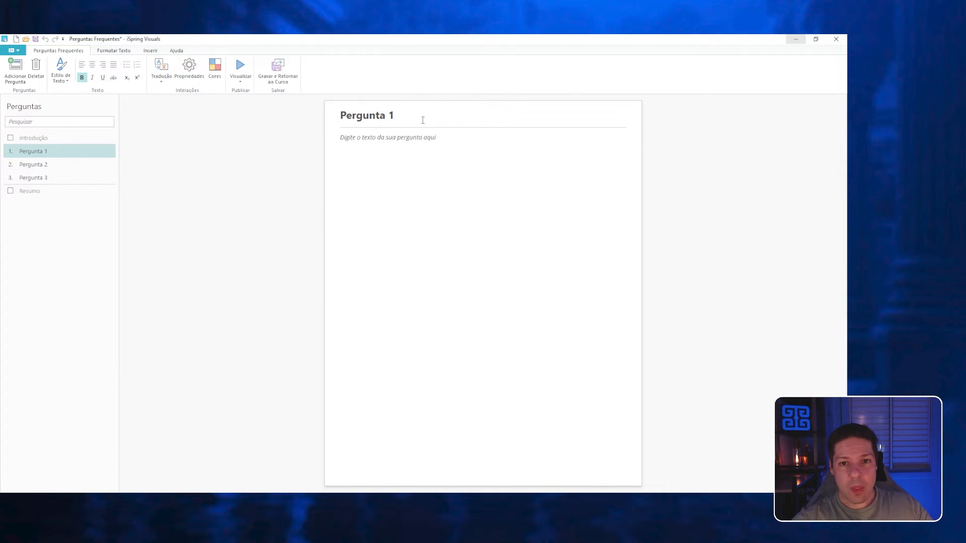
drag(422, 120, 304, 121)
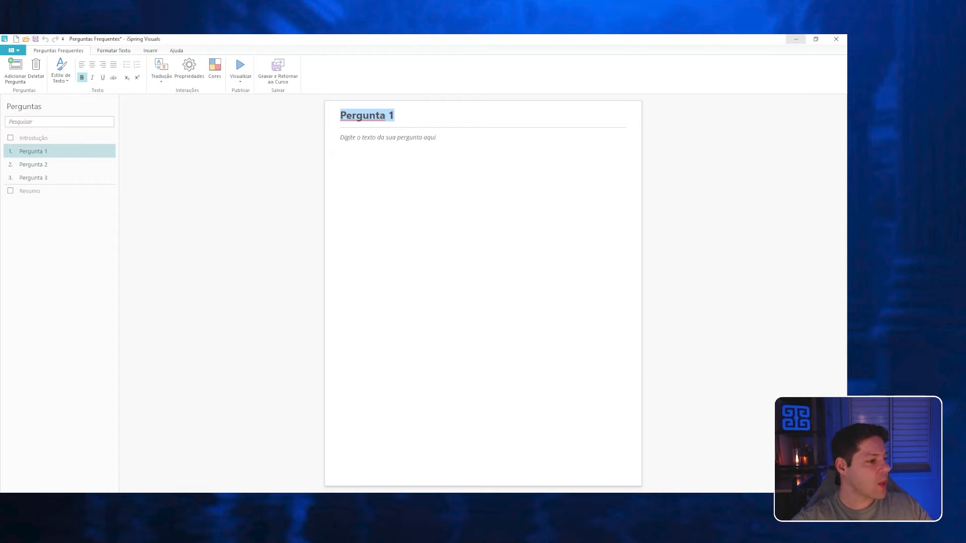
key(alt+Tab)
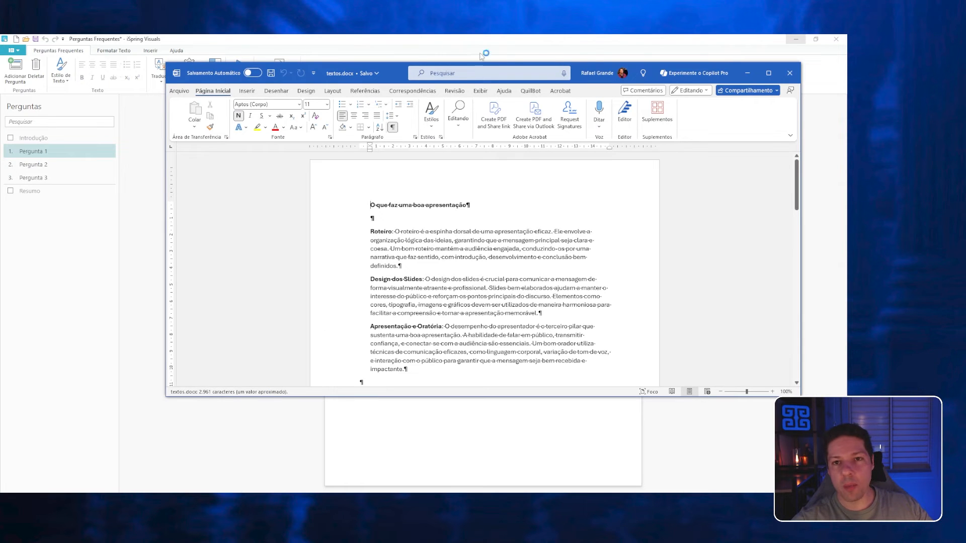
drag(403, 70, 0, 453)
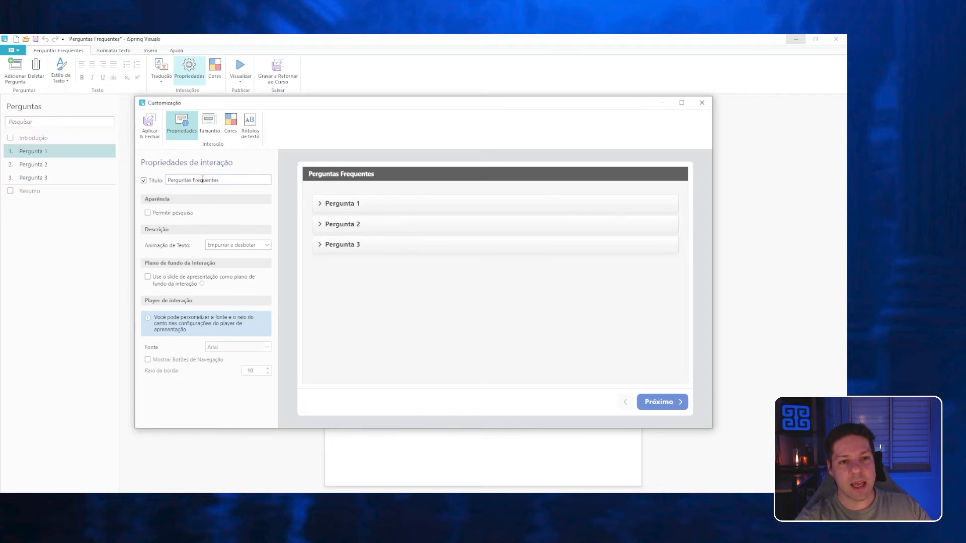
Set the interaction title to "O que faz uma boa apresentação?" and use the presentation slide as the interaction background.
click(204, 180)
key(ctrl+a)
text(O que faz uma boa apresentação)
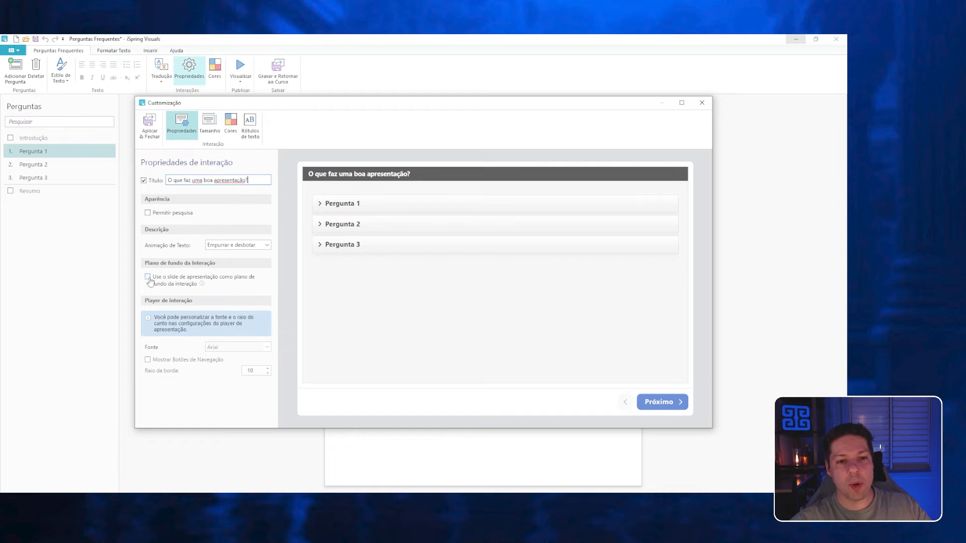
click(154, 280)
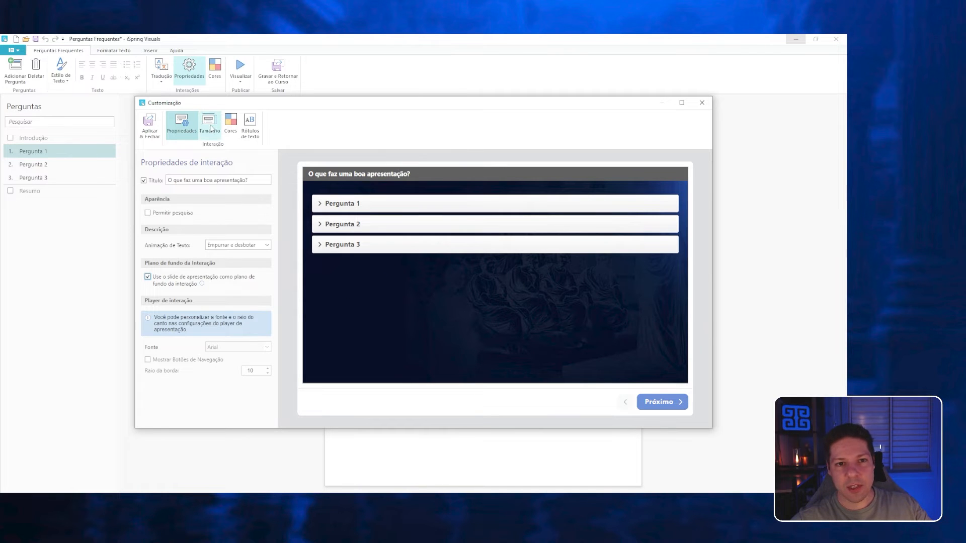
Set the title background colour of the interaction to the recent blue #2300FF.
click(231, 124)
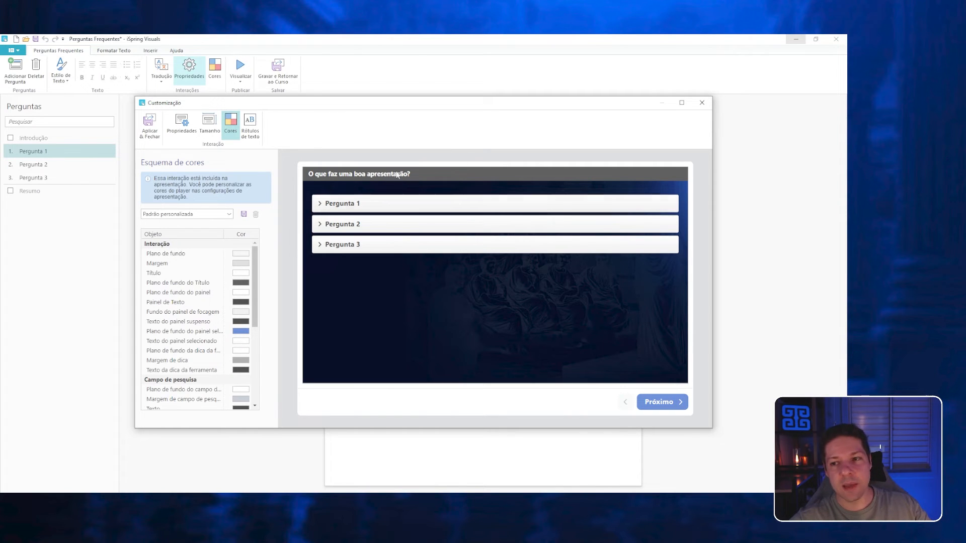
scroll(222, 267, down, 3)
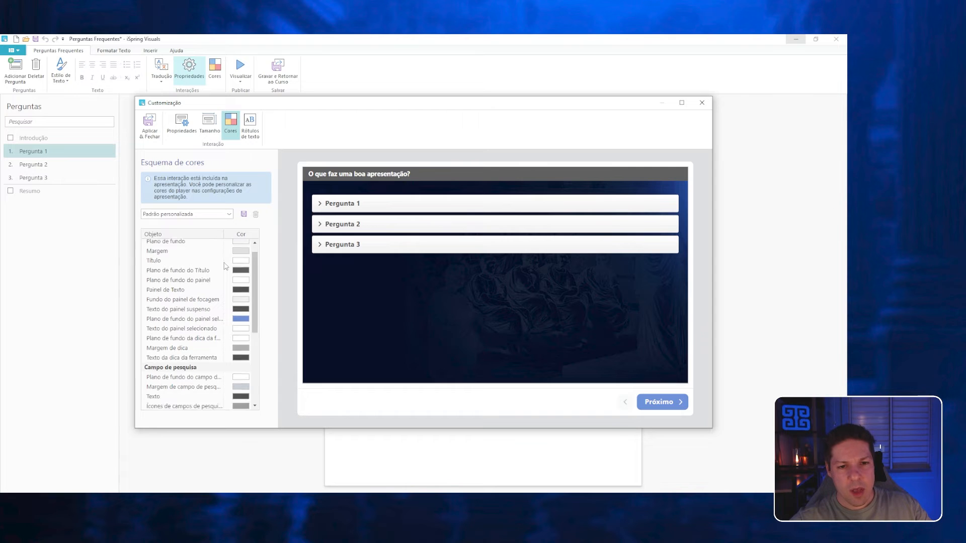
scroll(217, 271, up, 3)
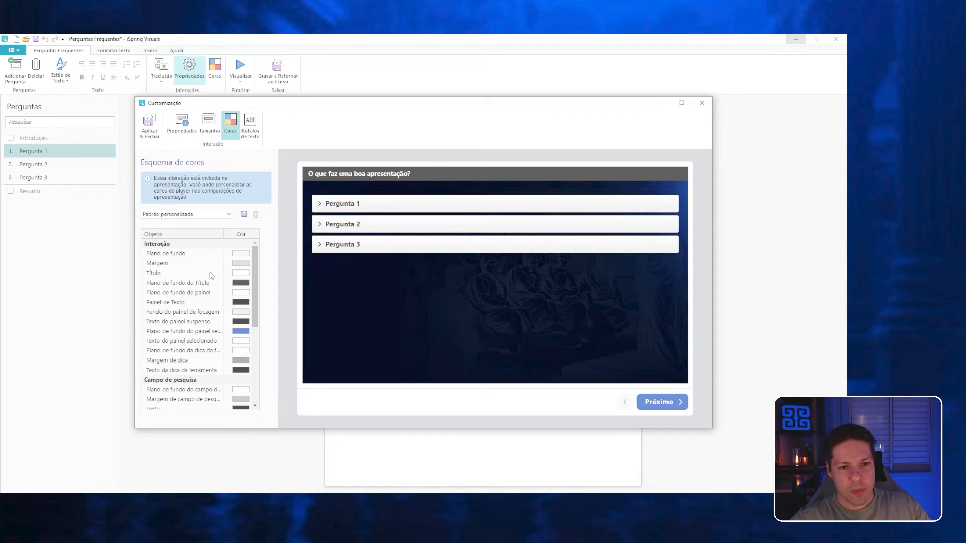
click(240, 283)
click(339, 280)
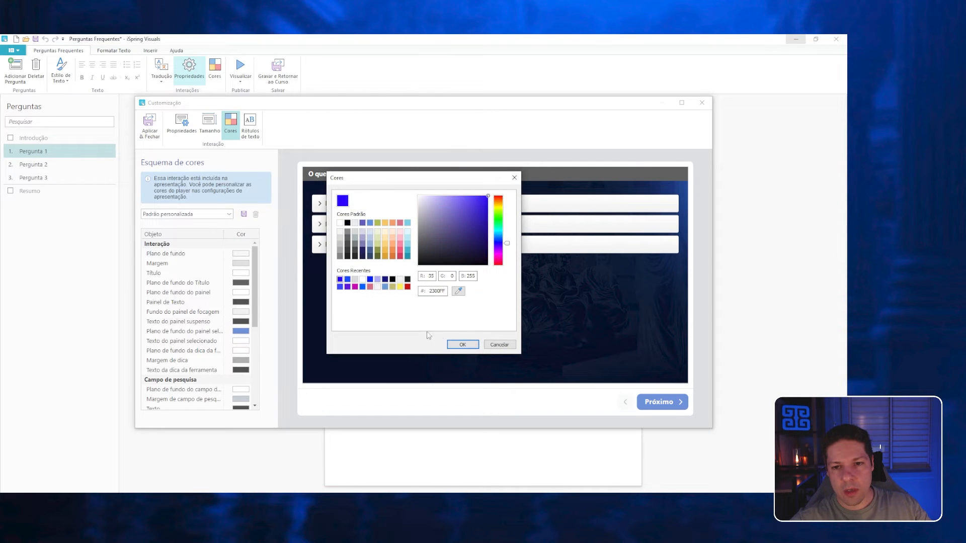
click(462, 344)
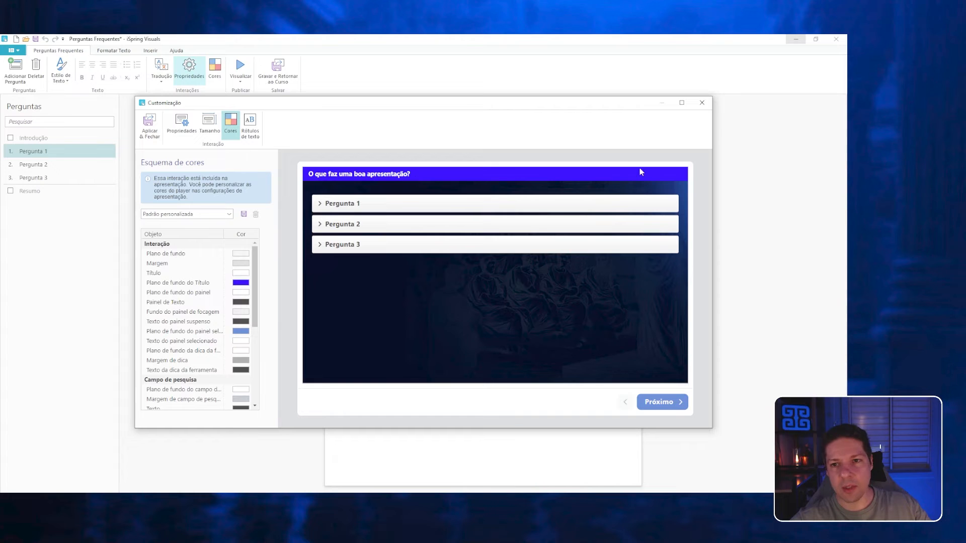
Expand and collapse Pergunta 1, 2 and 3 in the preview to check how the interaction behaves.
click(362, 204)
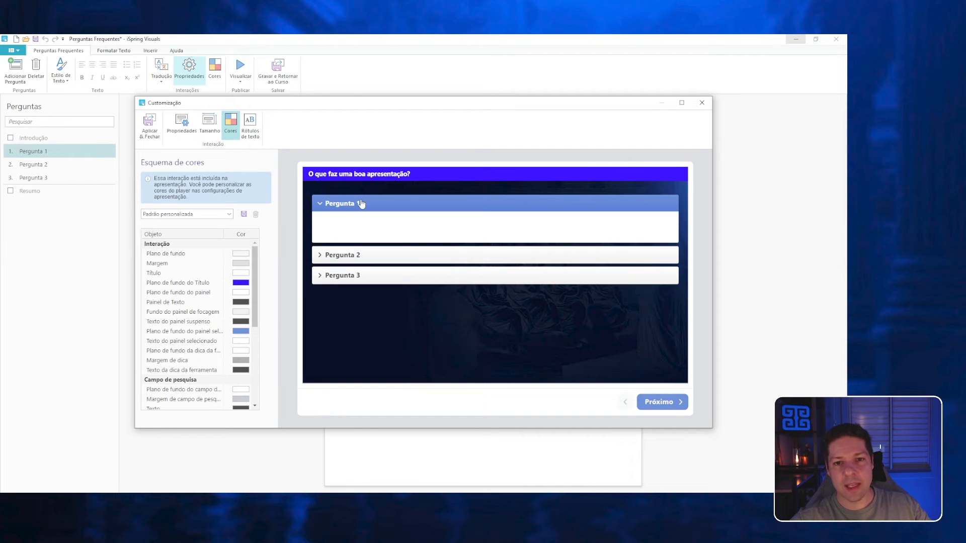
click(361, 203)
click(356, 225)
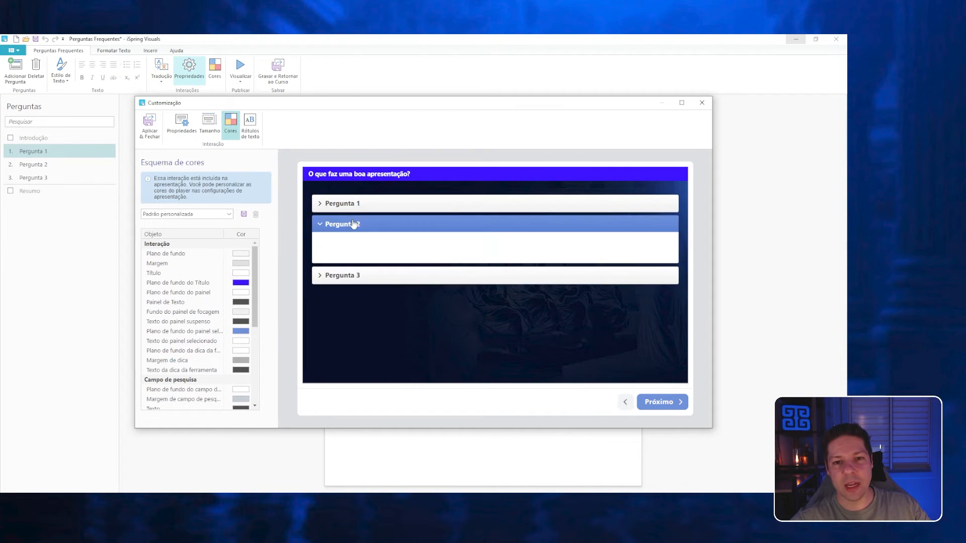
click(355, 224)
click(341, 250)
click(336, 207)
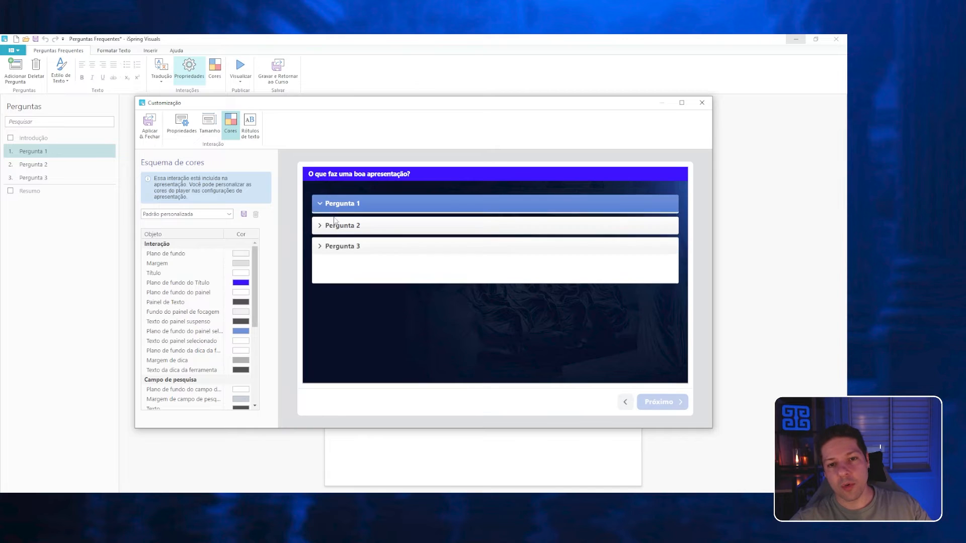
click(352, 255)
click(452, 275)
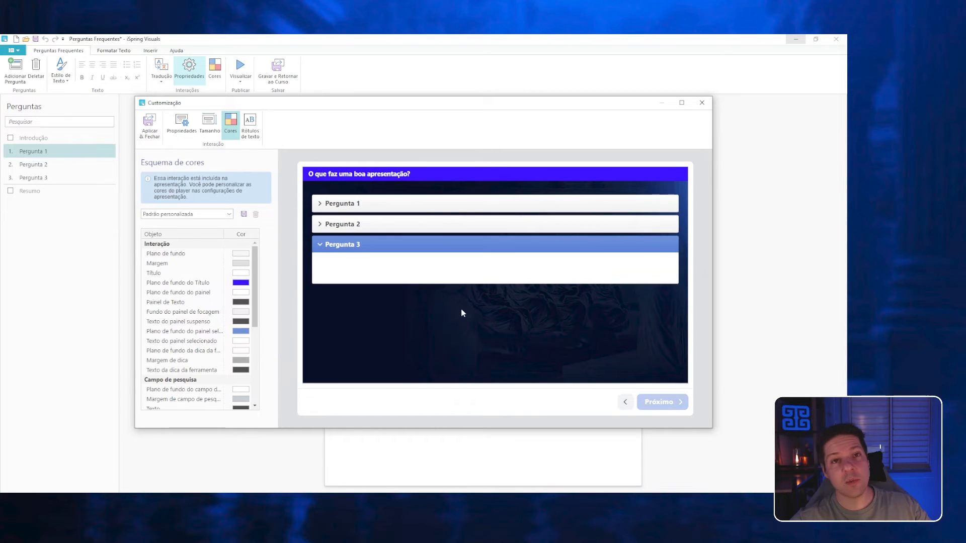
click(356, 211)
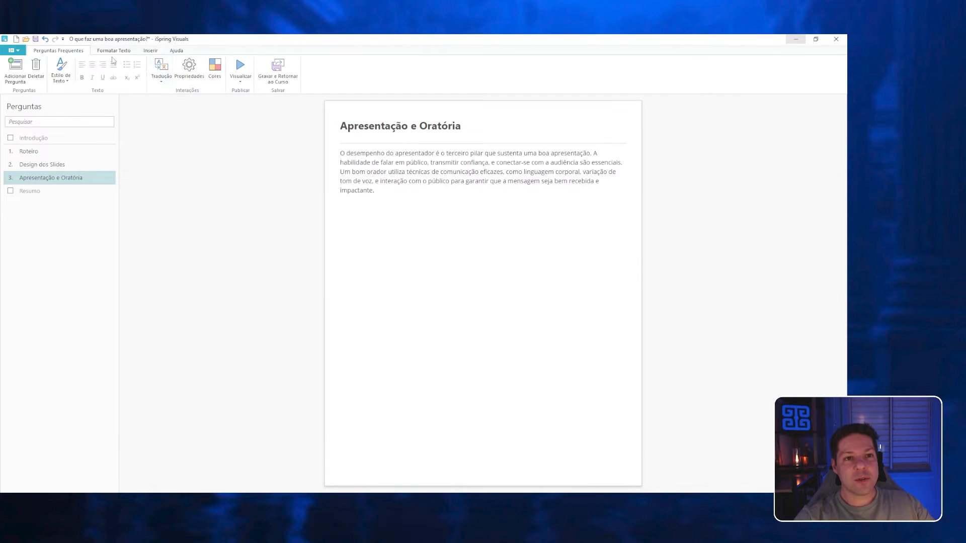
Insert Imagem14.png before the Apresentação e Oratória text and wrap the text around it with the image on the right.
click(108, 51)
click(151, 52)
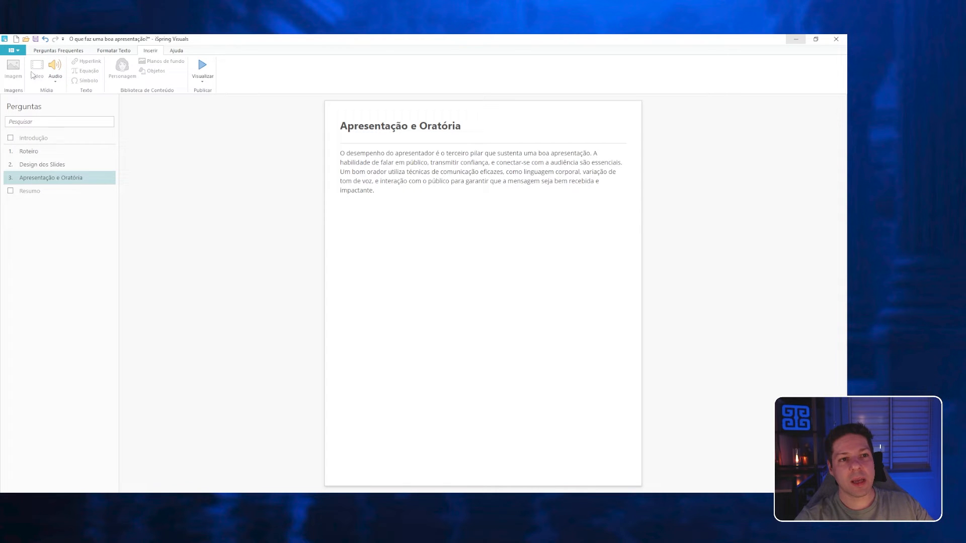
click(340, 153)
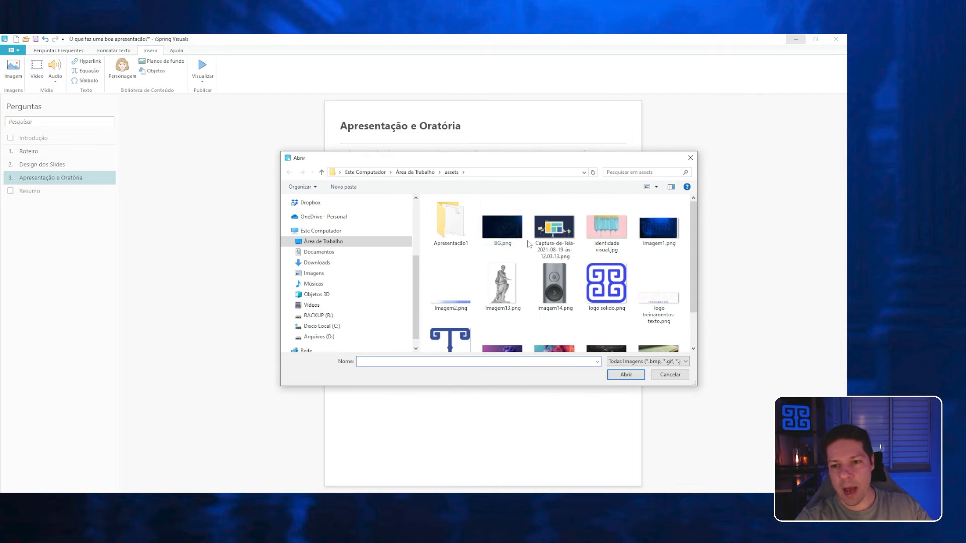
scroll(529, 245, down, 1)
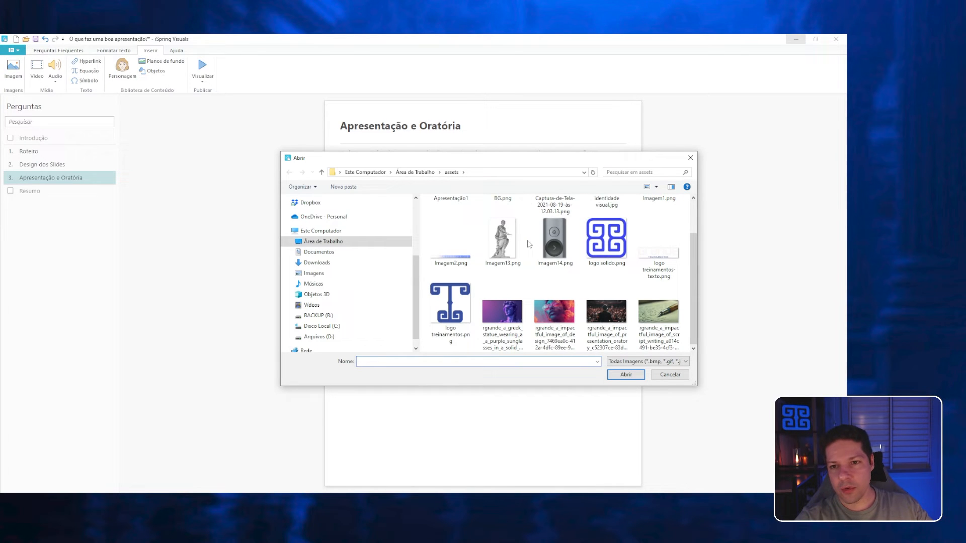
double_click(554, 241)
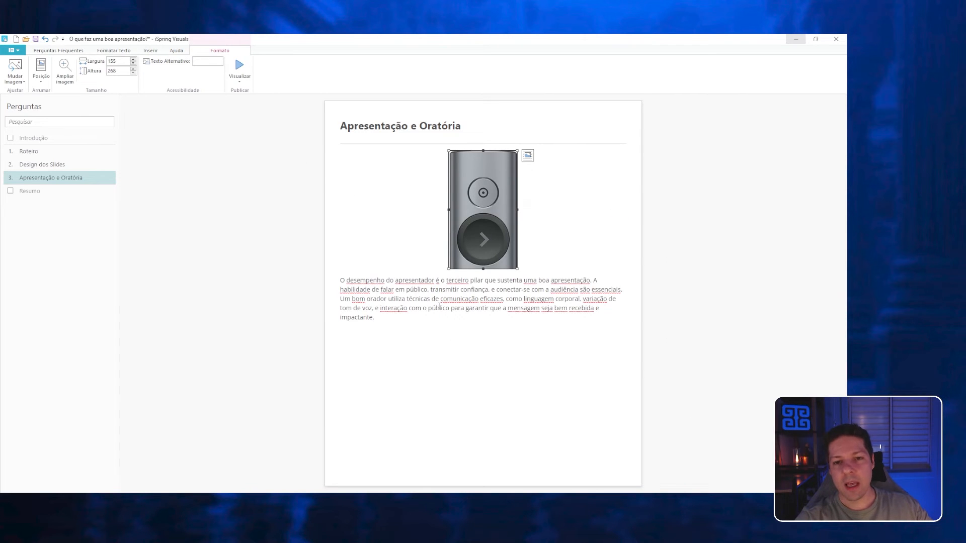
click(527, 155)
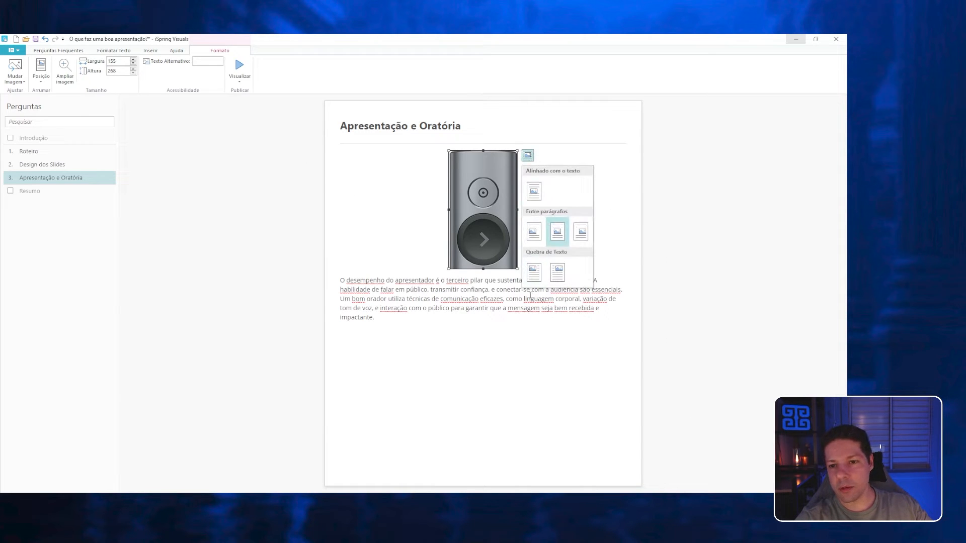
click(560, 274)
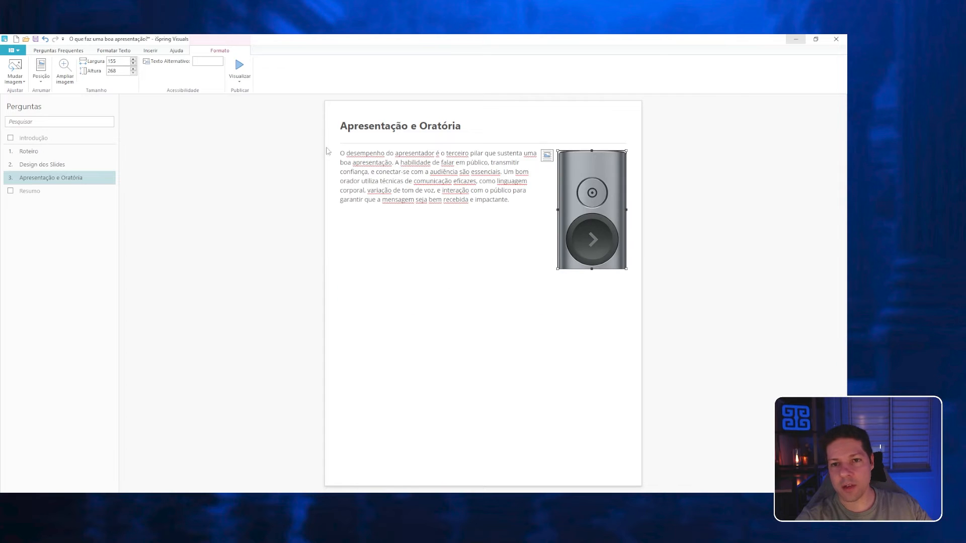
Insert the image identidade visual.jpg before the body text of the Design dos Slides question.
click(45, 165)
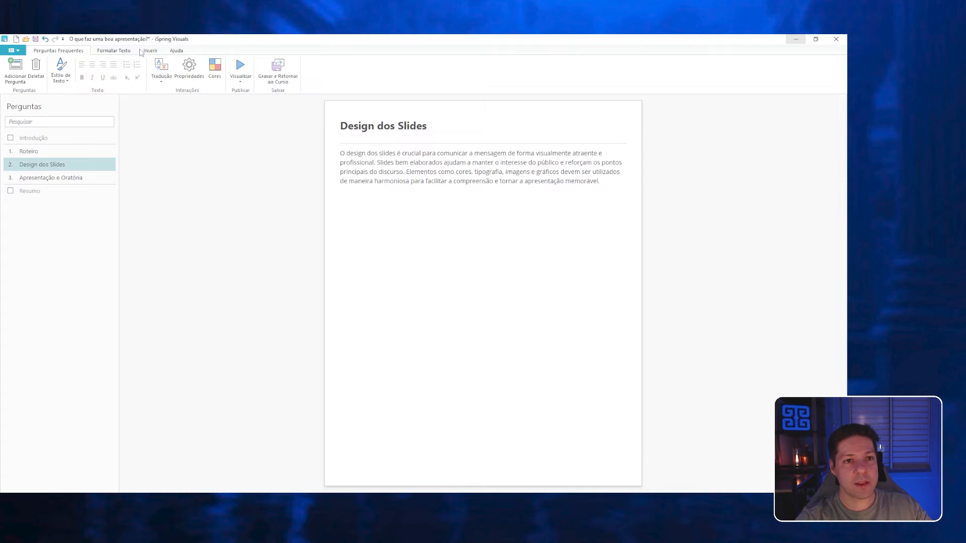
click(143, 52)
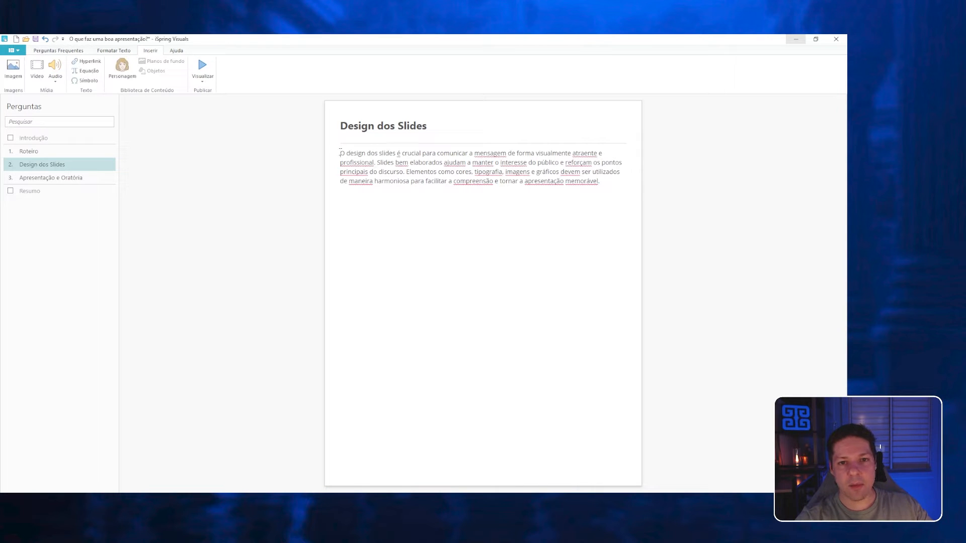
click(13, 67)
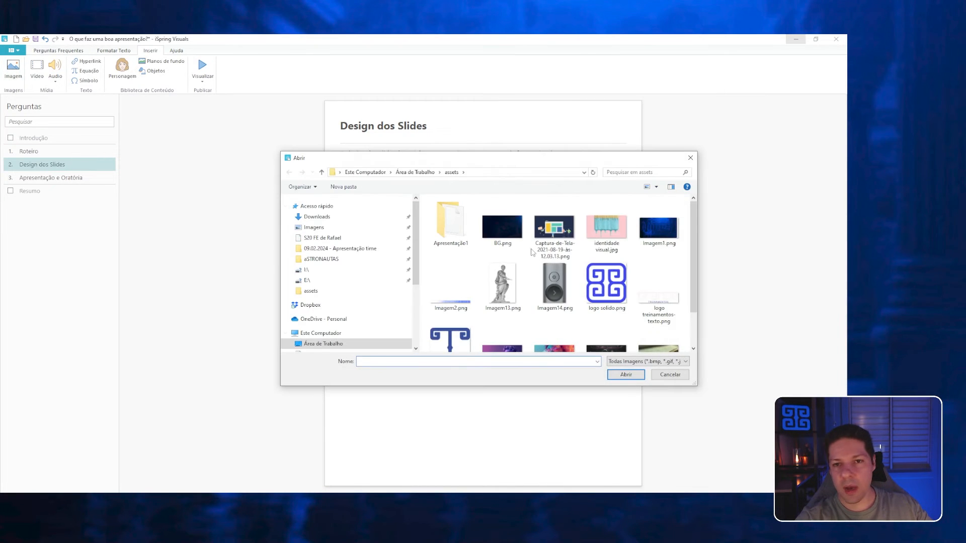
drag(447, 159, 454, 229)
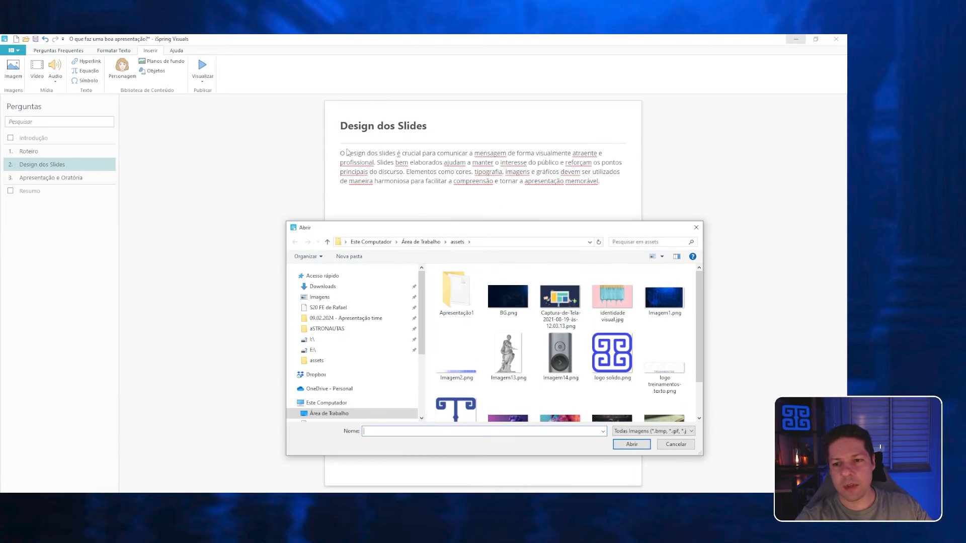
scroll(583, 355, down, 1)
scroll(584, 355, up, 1)
click(612, 301)
click(631, 444)
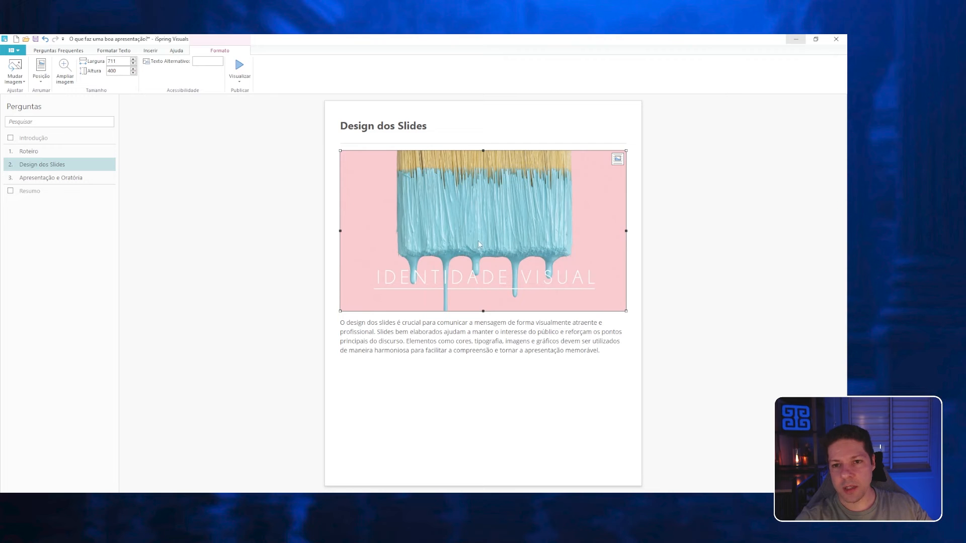
Wrap the Design dos Slides text around the identidade visual image with the image on the right, and shrink the image.
click(618, 159)
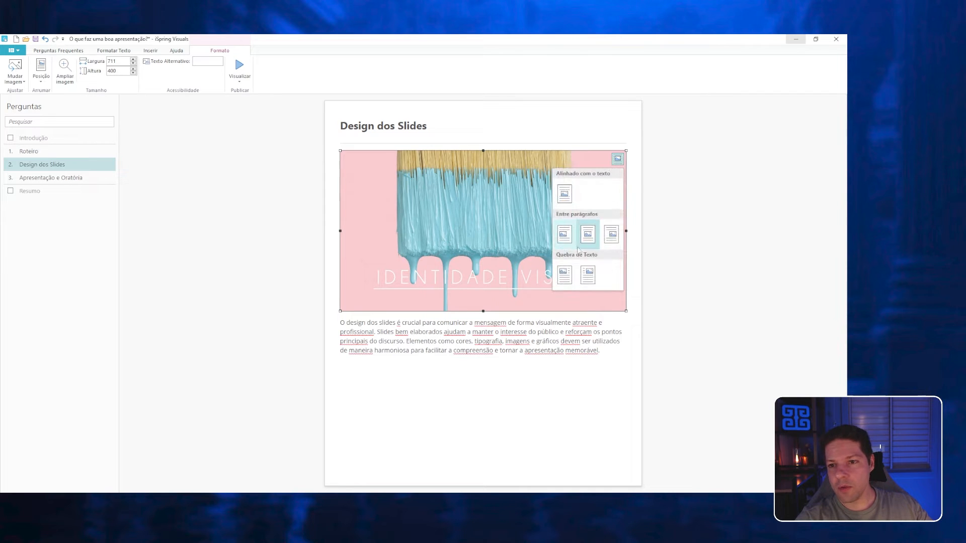
click(612, 234)
click(617, 158)
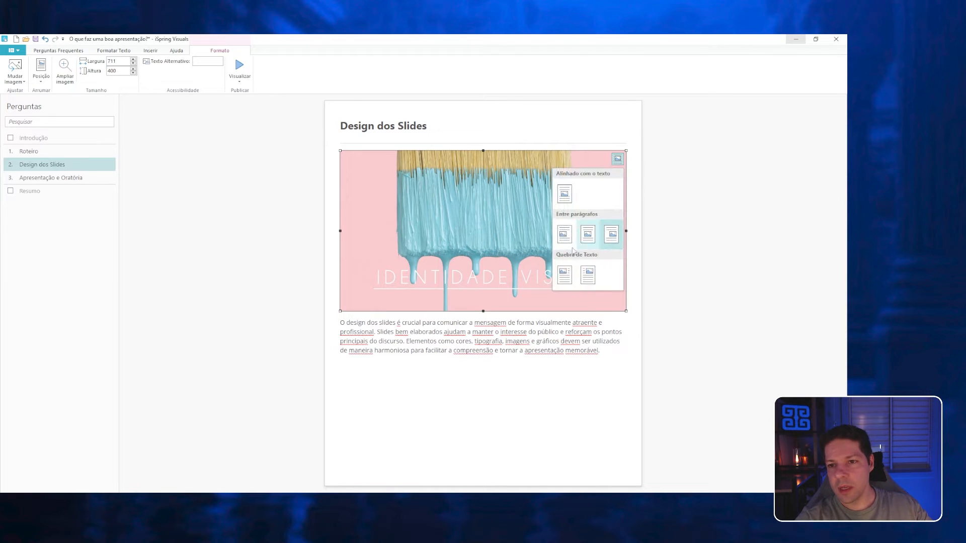
click(587, 282)
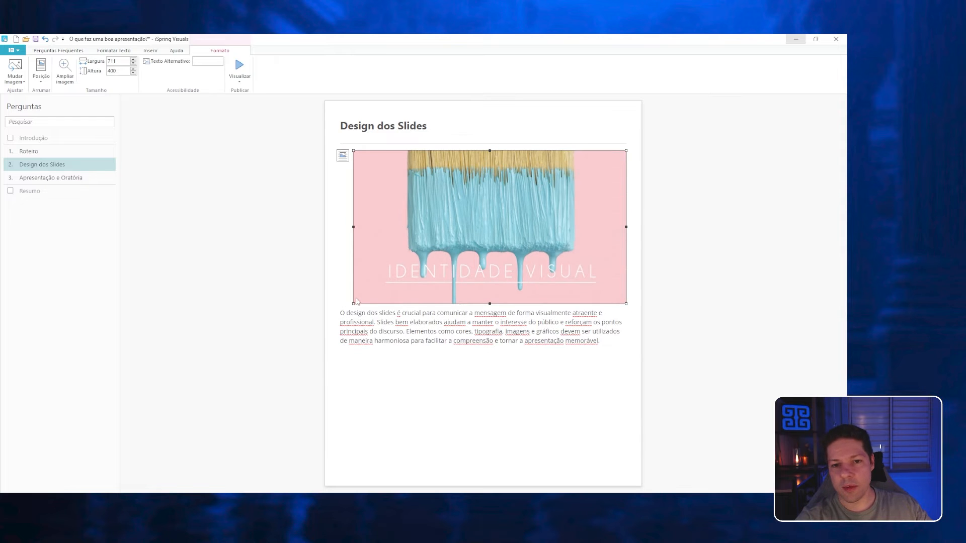
drag(351, 305, 469, 243)
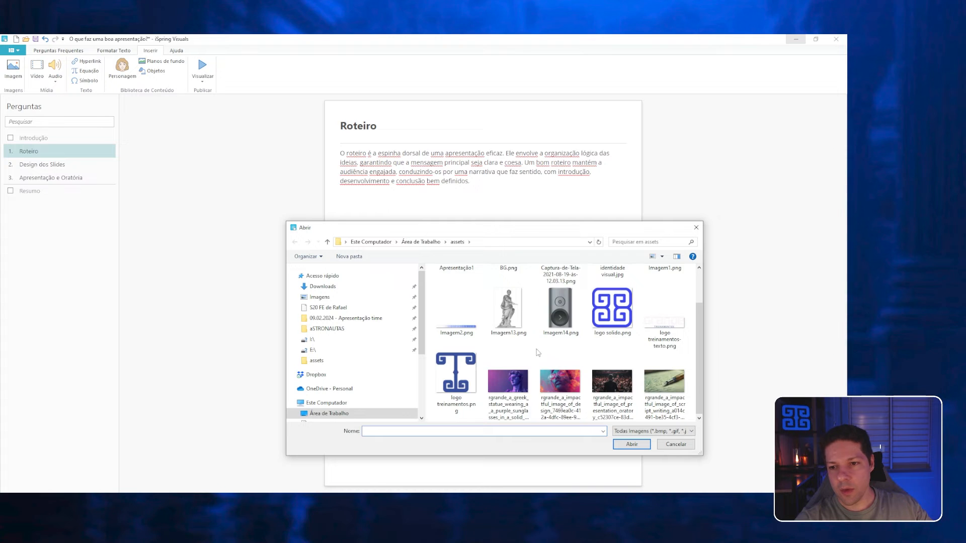
Insert the script-writing image with the fountain pen from the assets folder before the Roteiro text.
click(664, 385)
click(632, 444)
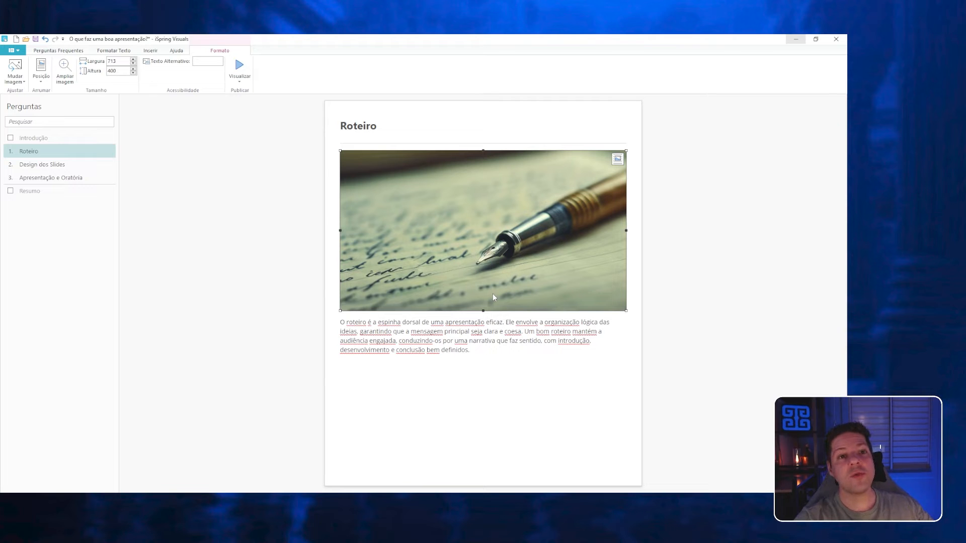
click(273, 232)
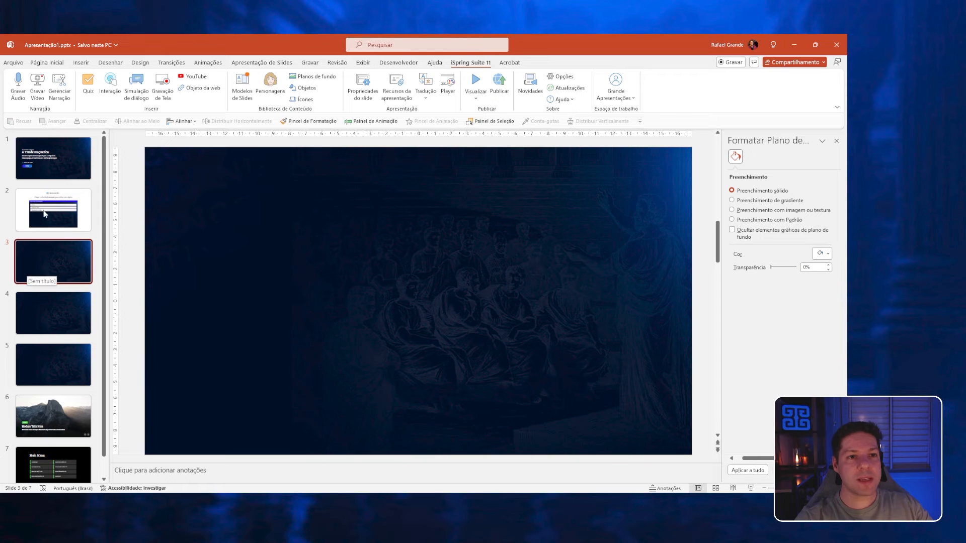
Switch to PowerPoint and create a Catálogo de Mídia interaction on the empty dark slide 3.
click(110, 83)
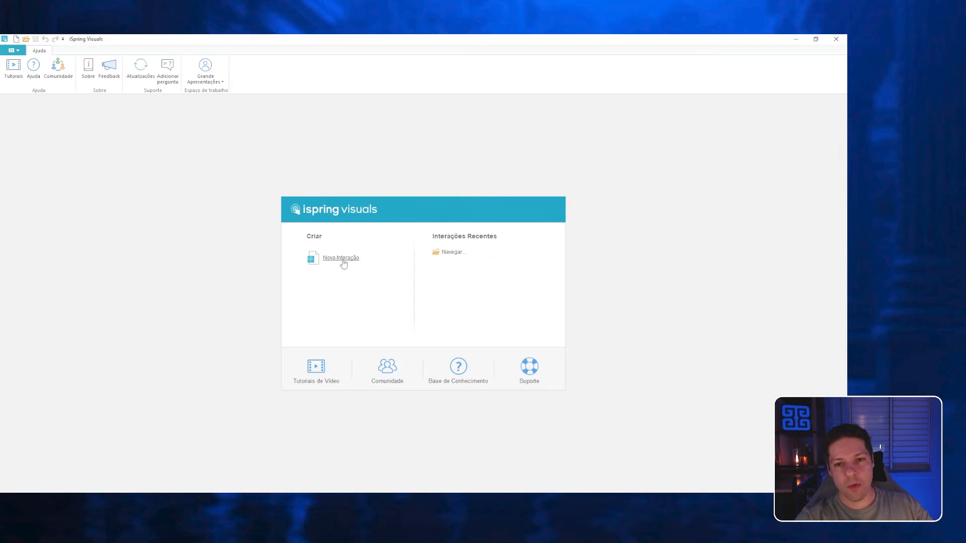
click(343, 260)
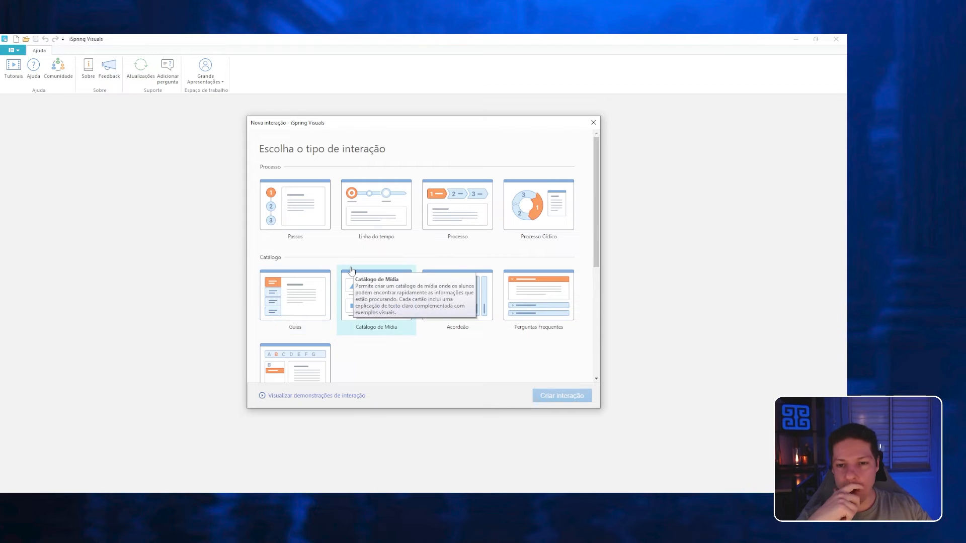
scroll(452, 322, down, 2)
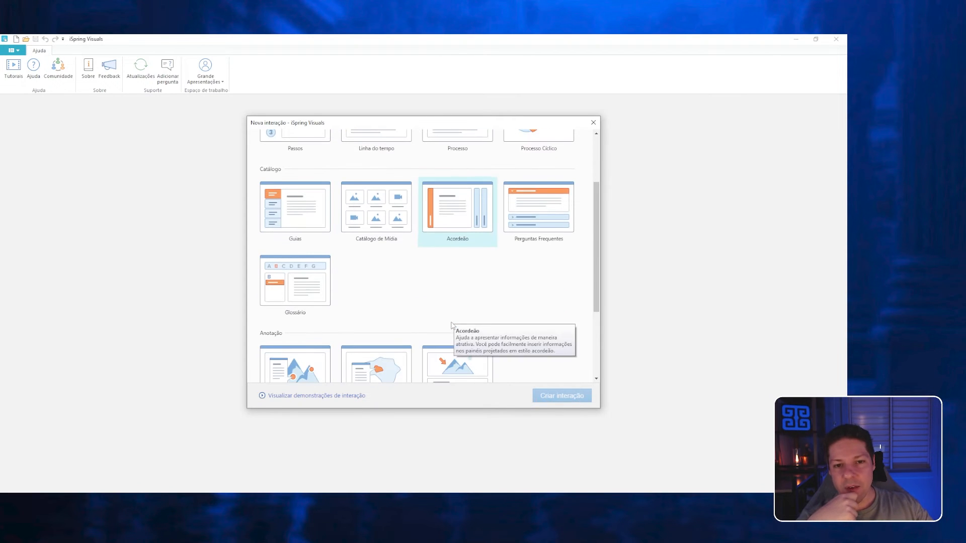
scroll(438, 310, up, 2)
click(386, 309)
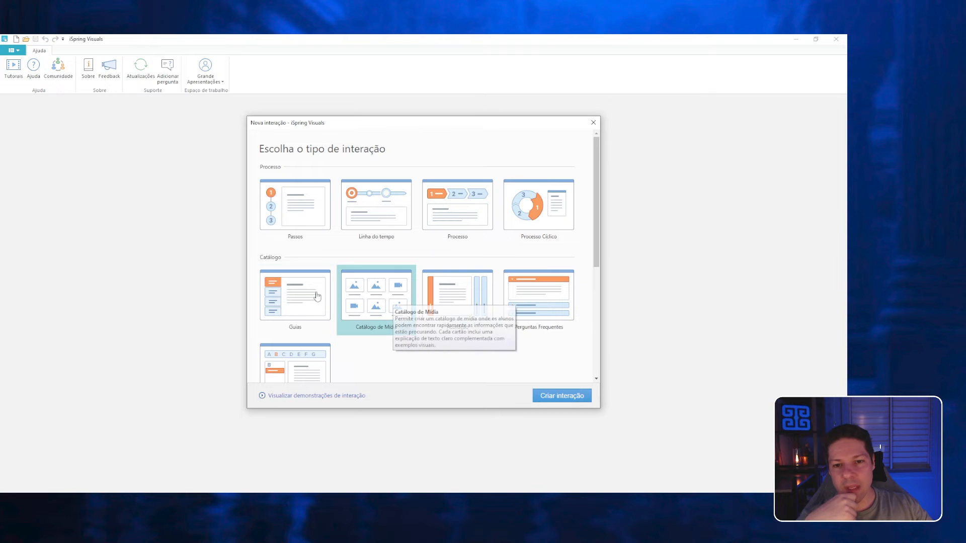
click(549, 400)
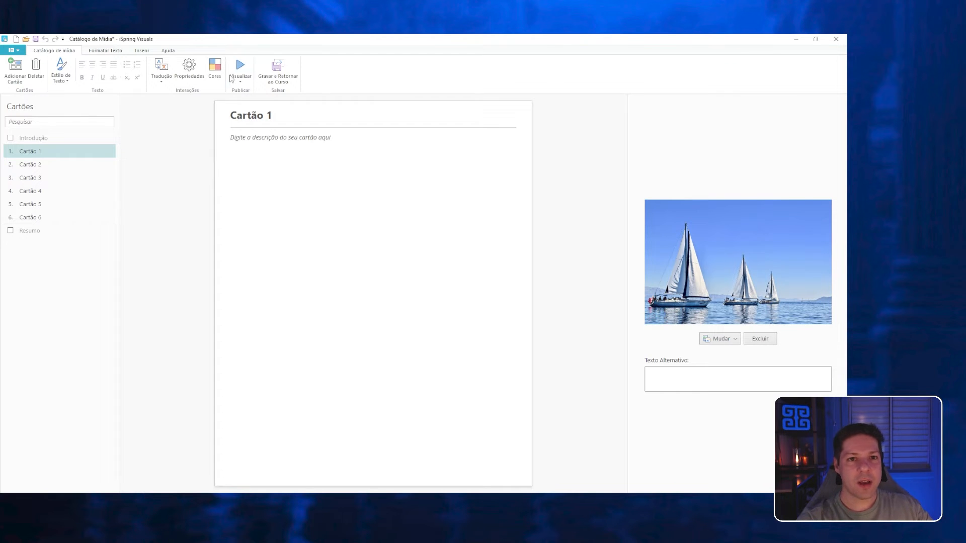
Preview the media catalogue in a maximised window, opening and closing Cartão 1 to check how its cards behave.
click(242, 82)
click(256, 101)
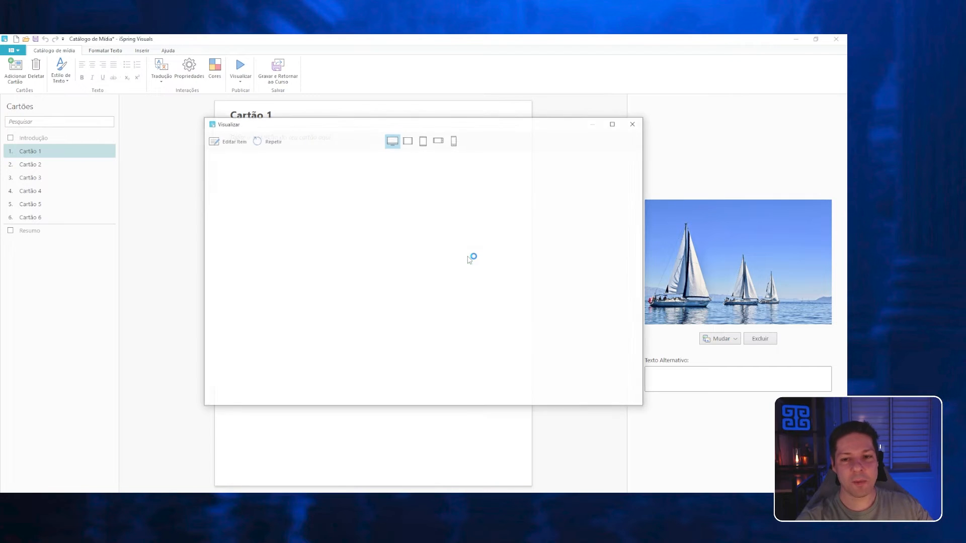
click(614, 123)
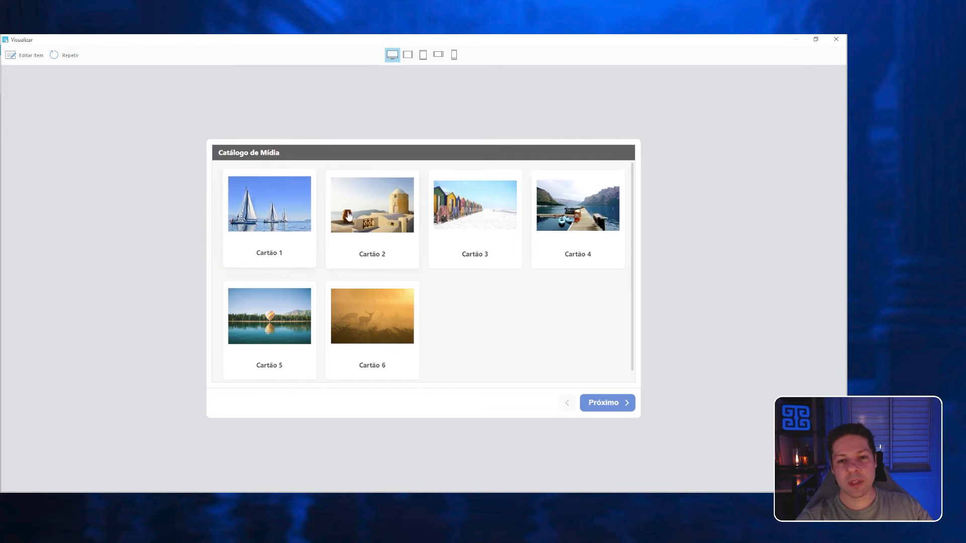
click(269, 206)
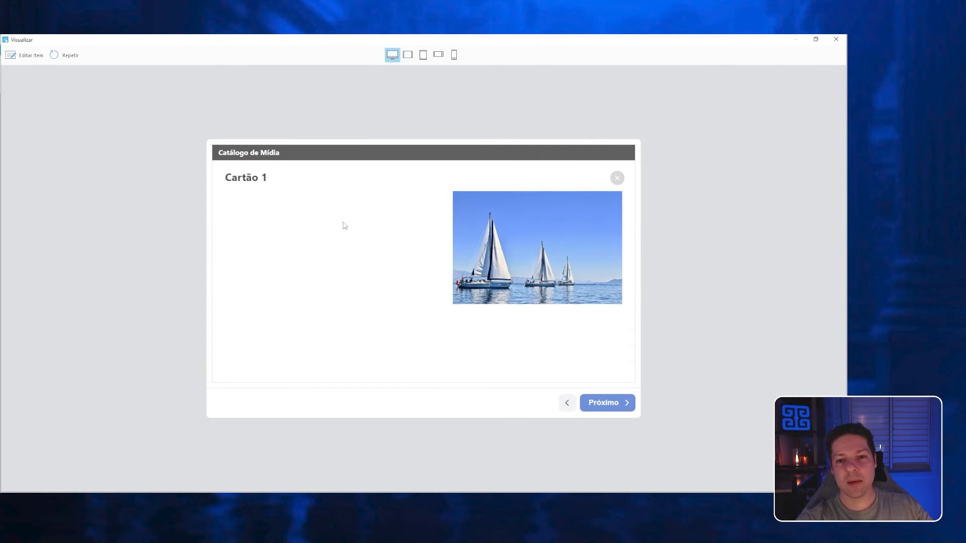
click(617, 177)
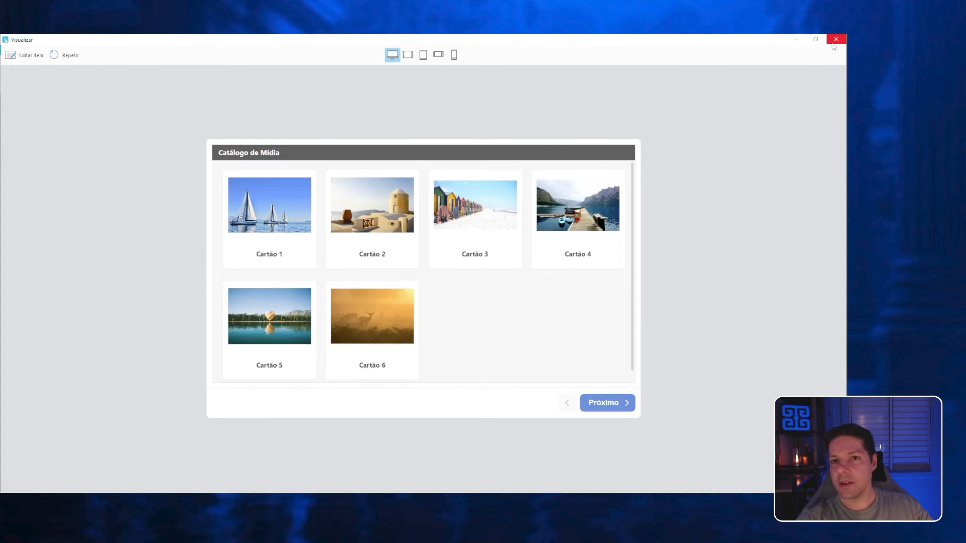
click(836, 39)
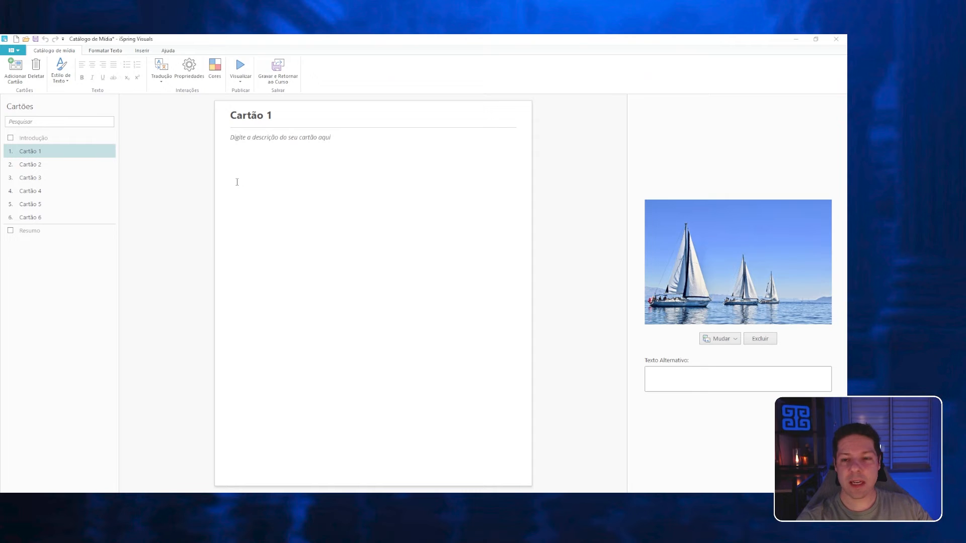
triple_click(245, 115)
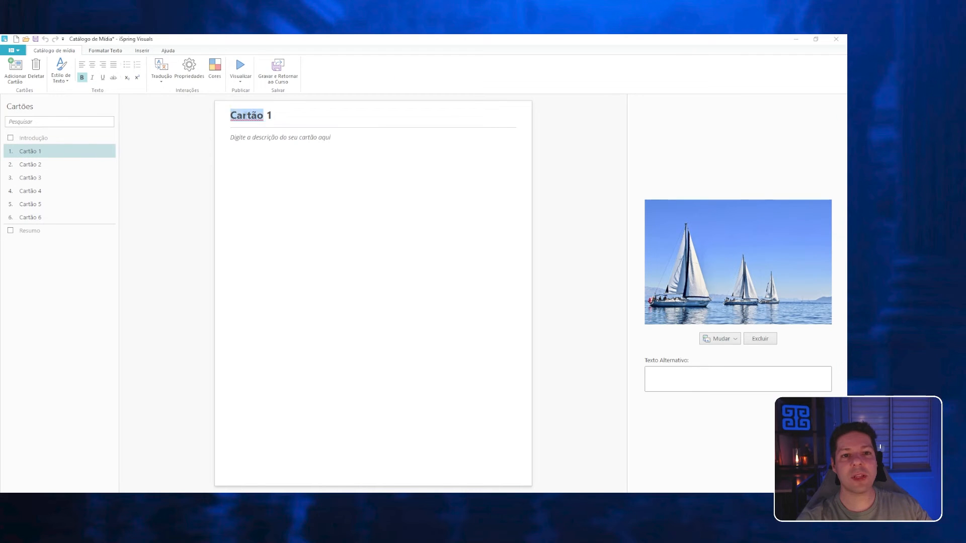
click(299, 115)
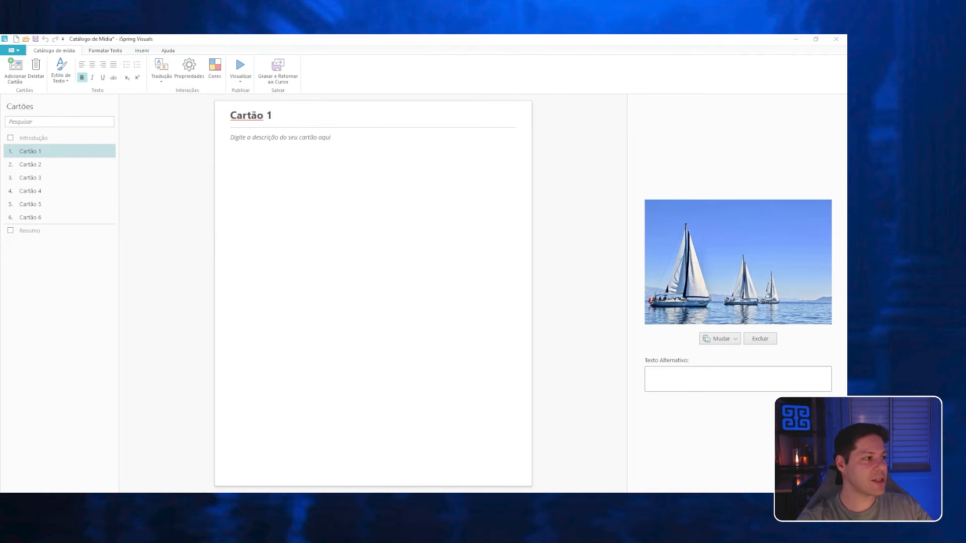
click(255, 164)
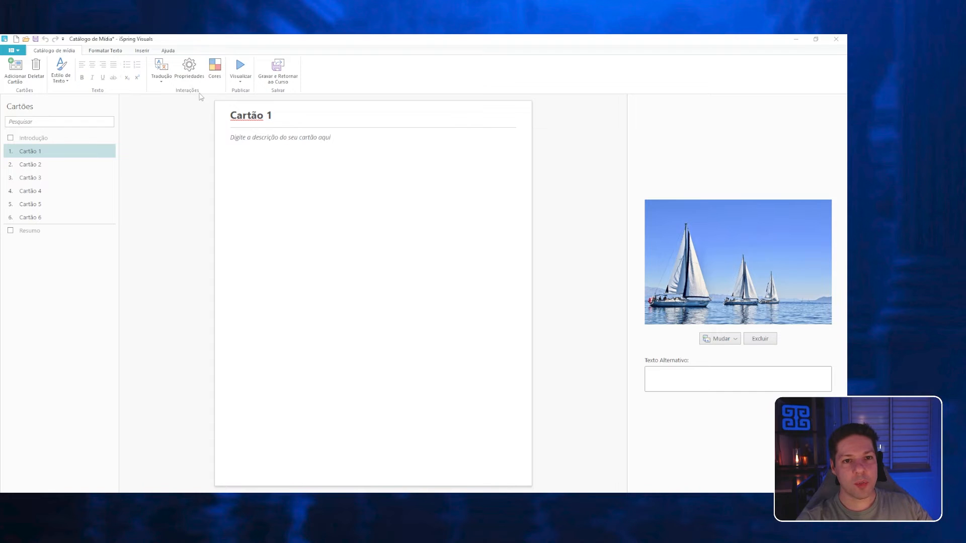
Title the interaction "A importancia dos 3 pilares da tríade magnética" and use the presentation slide as its background.
triple_click(197, 180)
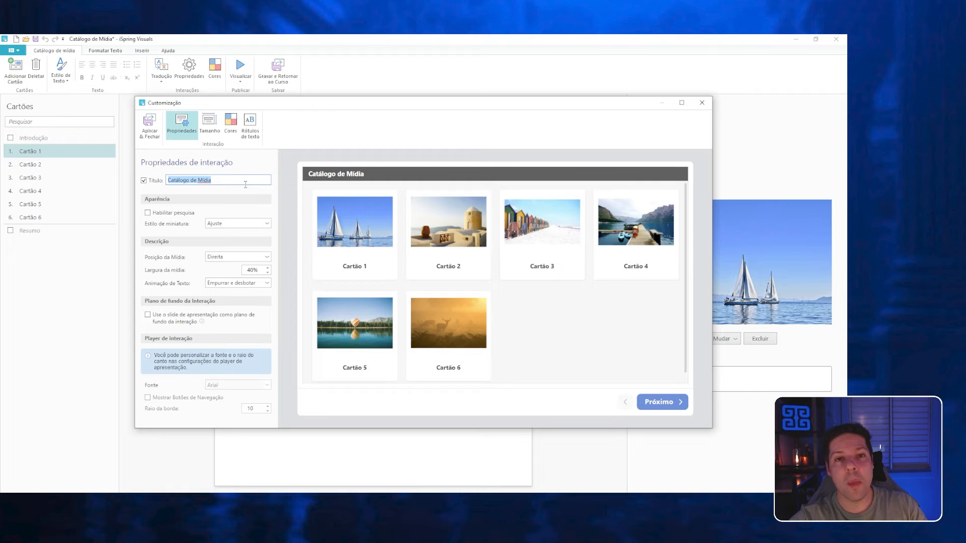
text(A importancia dos 3 pilares da tríade magnét)
text(ica)
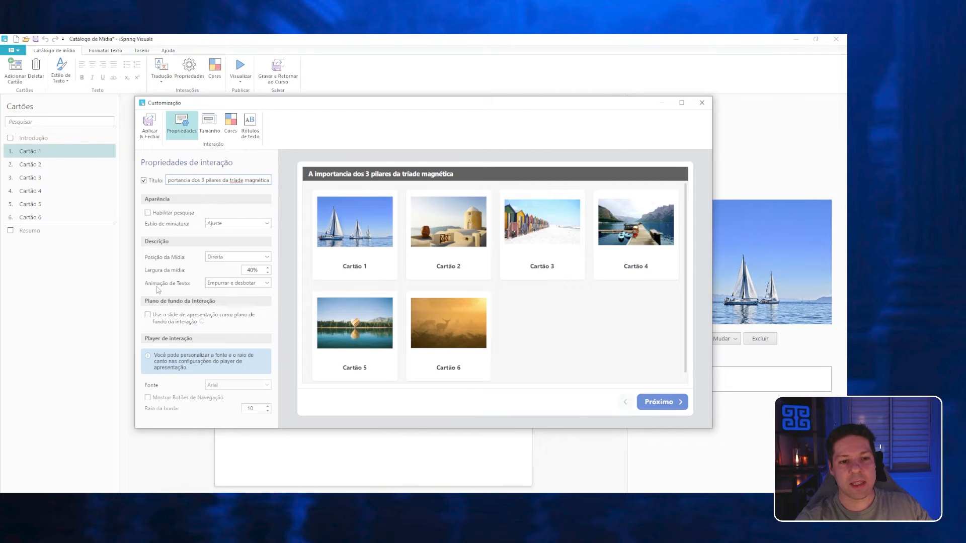
click(147, 315)
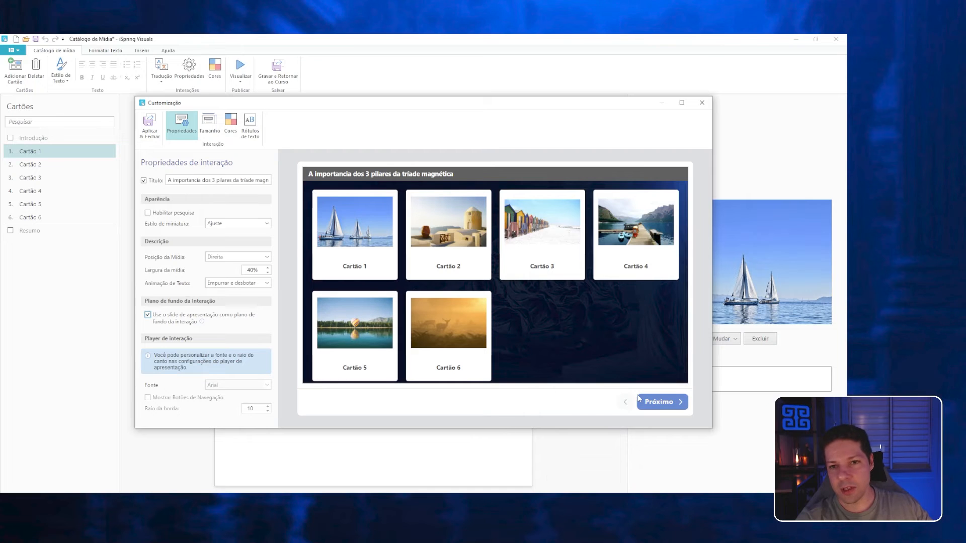
Set the thumbnail background to bright blue, the caption background to dark blue and the caption text to white.
click(230, 123)
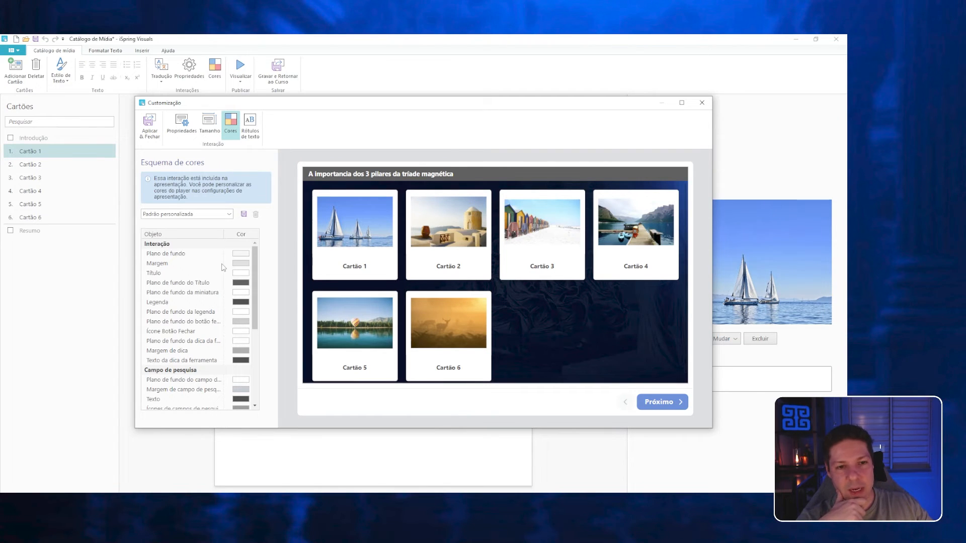
click(239, 293)
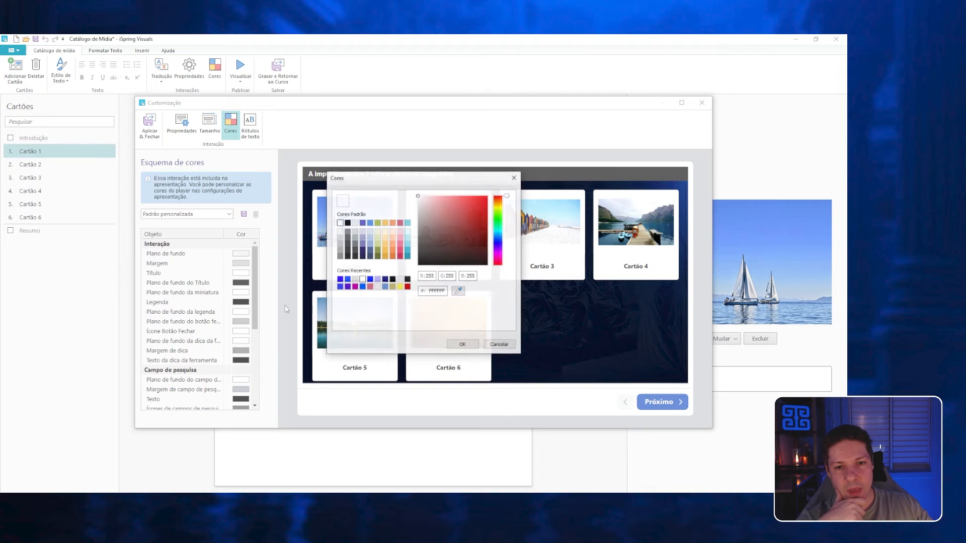
drag(406, 178, 157, 188)
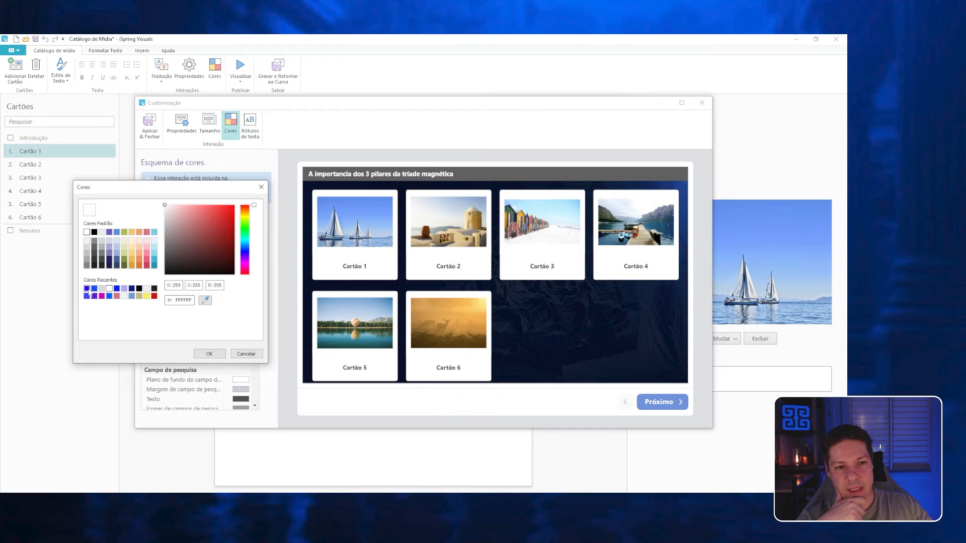
click(210, 353)
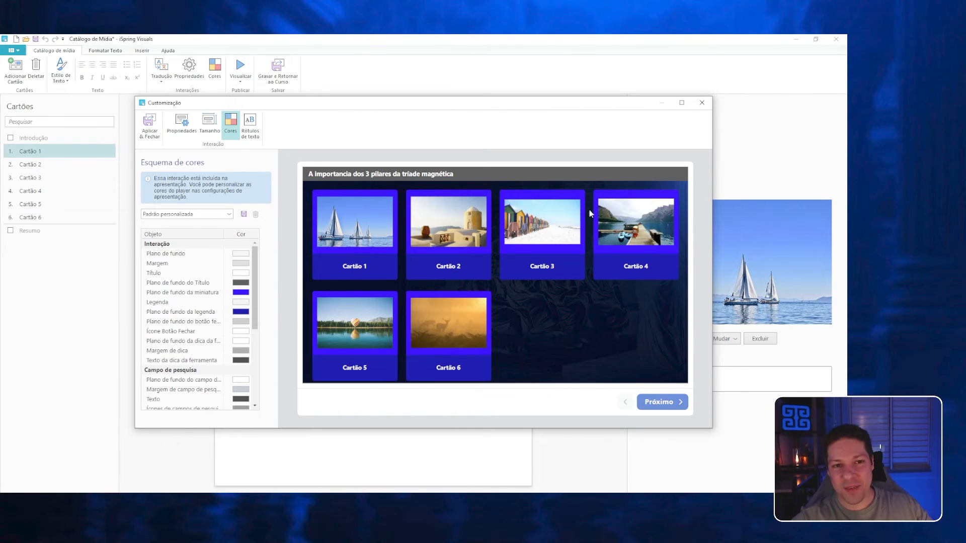
scroll(196, 272, down, 5)
scroll(196, 272, up, 5)
Set the thumbnail style to Preenchimento and apply the customisation to the interaction.
click(171, 128)
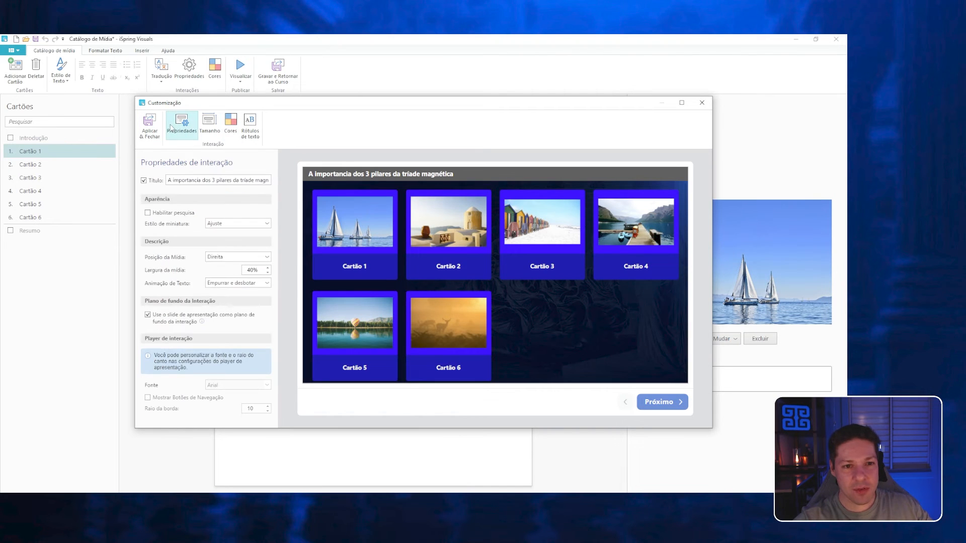
click(231, 223)
click(225, 247)
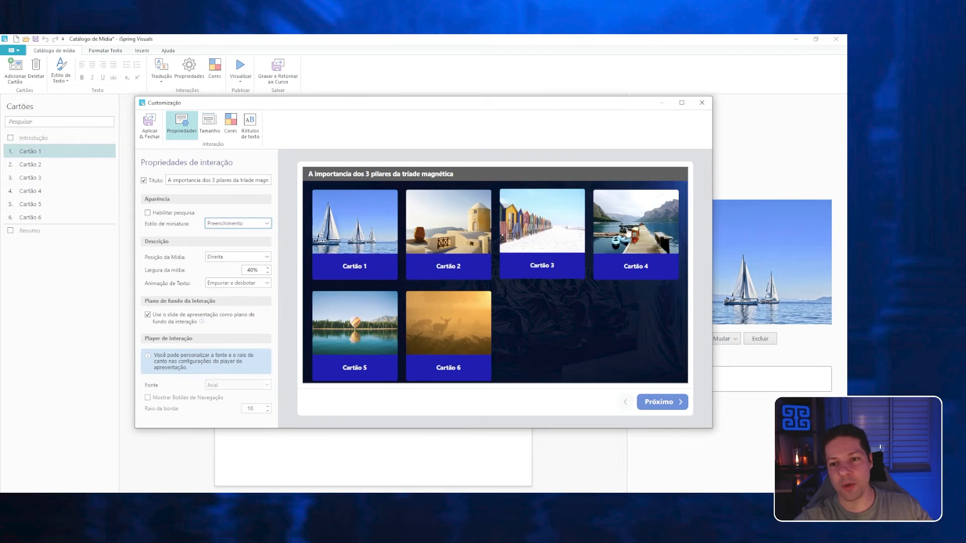
click(150, 125)
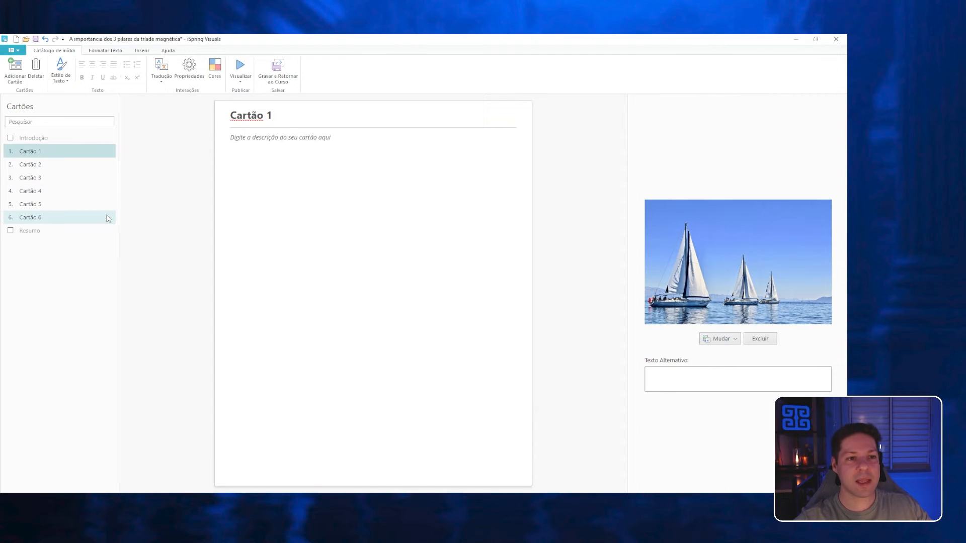
Add five new cards to the catalogue after Cartão 6.
click(70, 218)
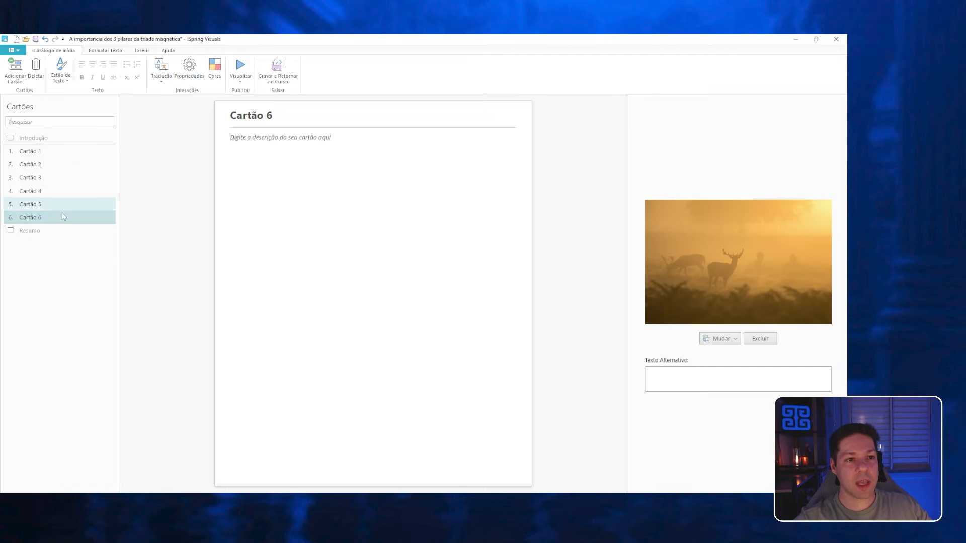
click(16, 70)
click(15, 70)
click(15, 70)
click(15, 71)
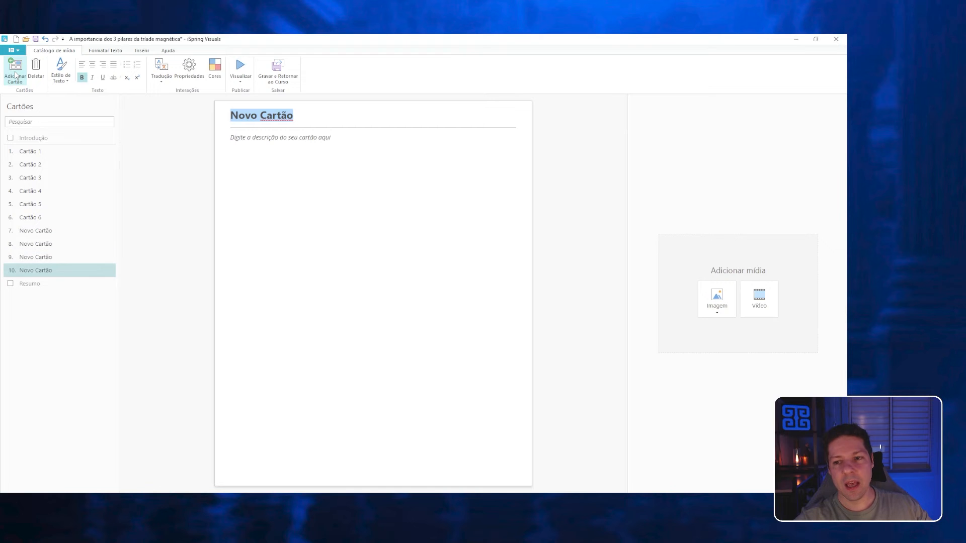
click(15, 71)
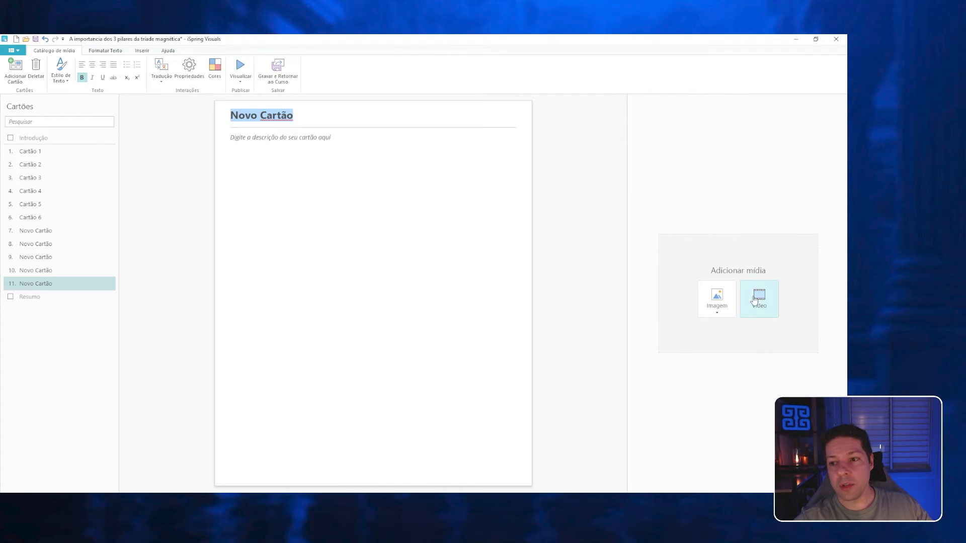
Add the video "diario estoico - 141.mp4" from the Dropbox folder to the last new card.
click(755, 300)
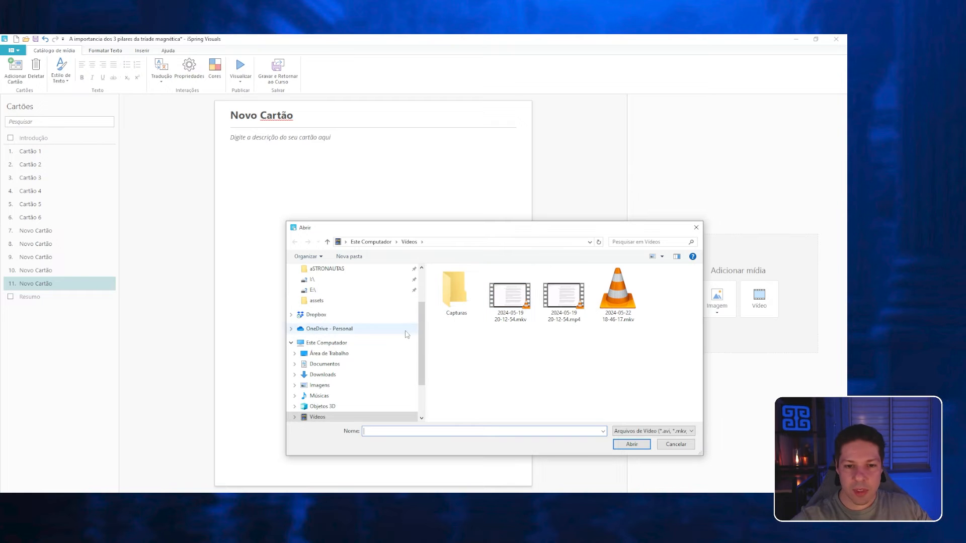
click(345, 314)
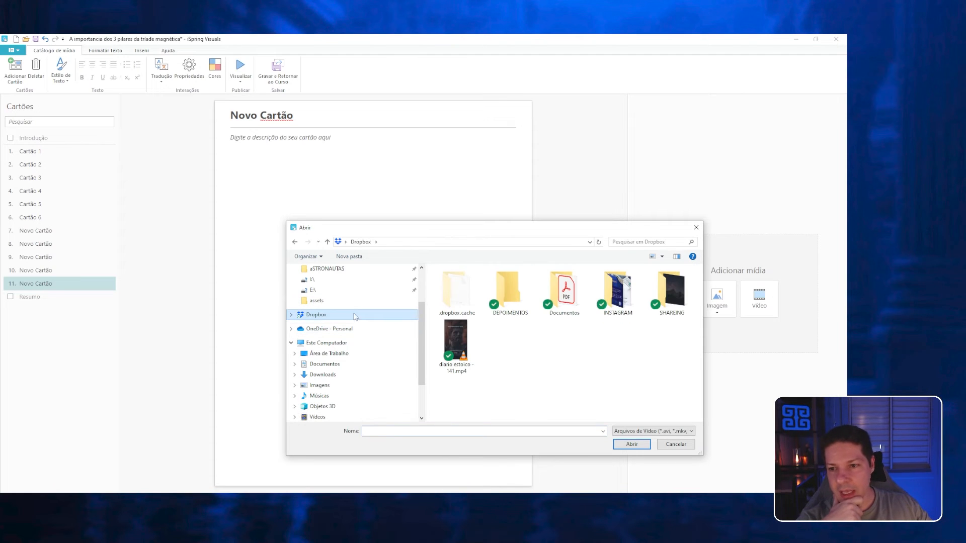
click(474, 374)
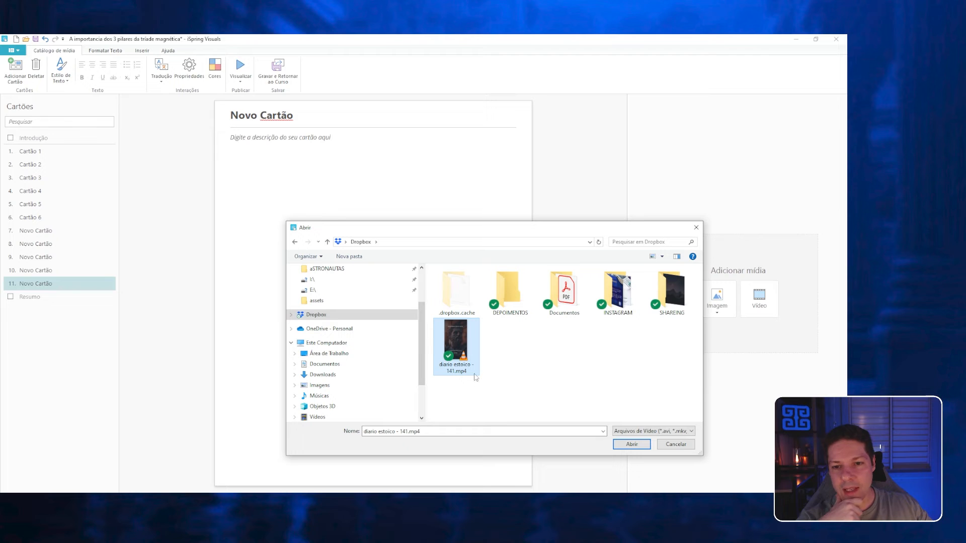
click(620, 448)
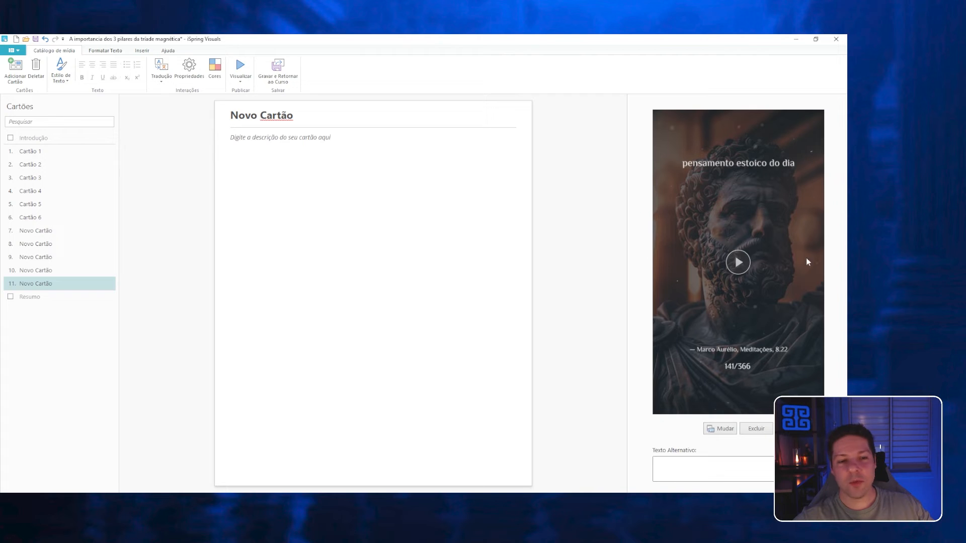
Delete Cartão 4 to Cartão 6 and the four empty new cards, keeping the card with the video.
click(59, 191)
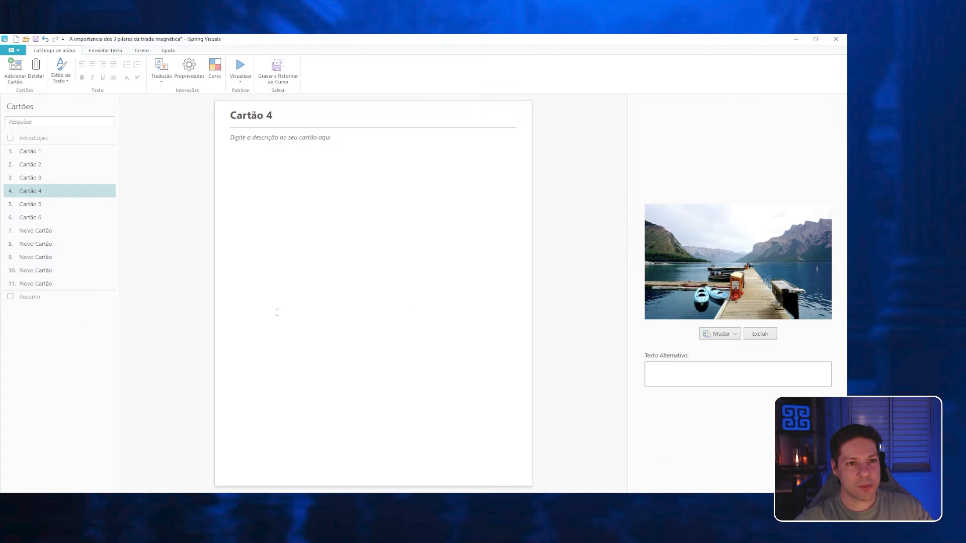
click(35, 71)
click(35, 71)
click(36, 71)
click(37, 76)
click(37, 76)
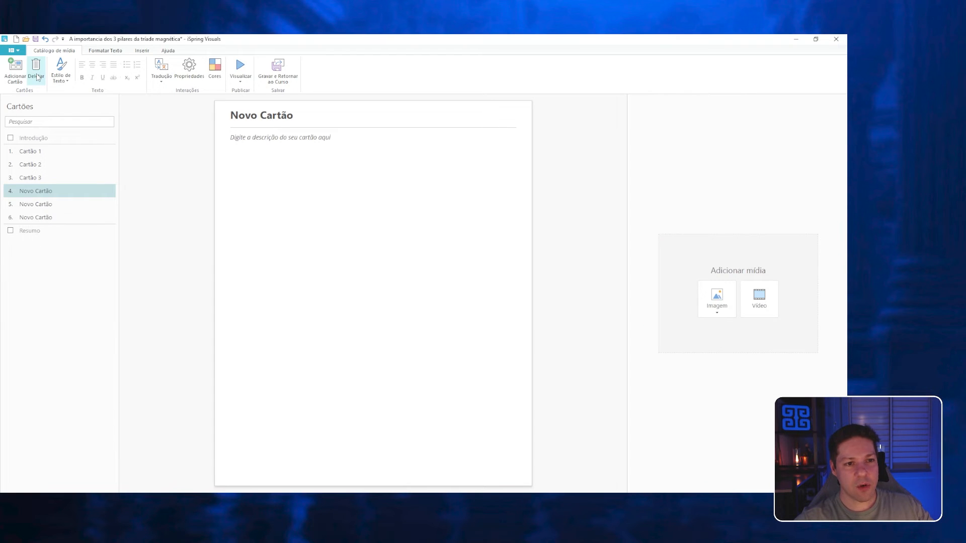
click(37, 76)
click(37, 76)
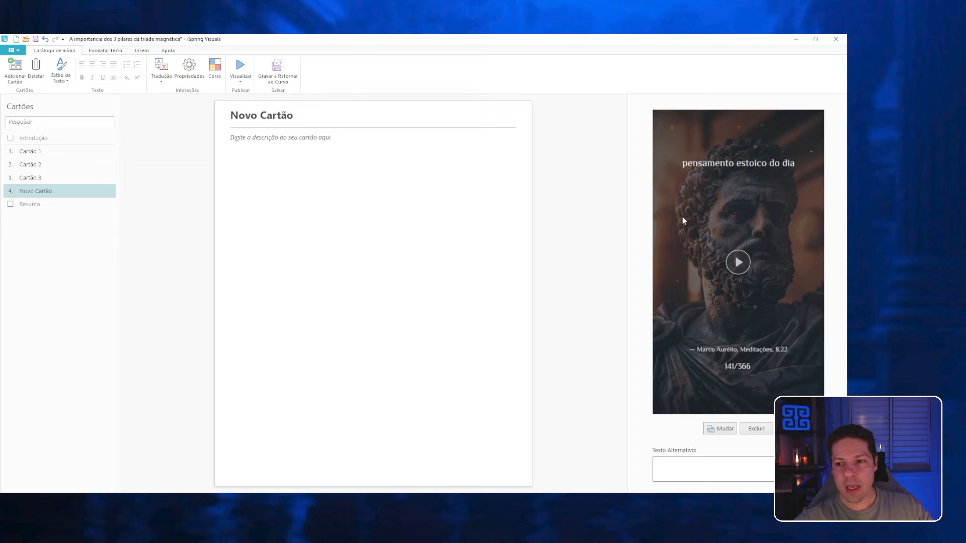
Preview the catalogue in a maximised window and check the Estética, Funcionalidade and Surpresa cards.
click(46, 152)
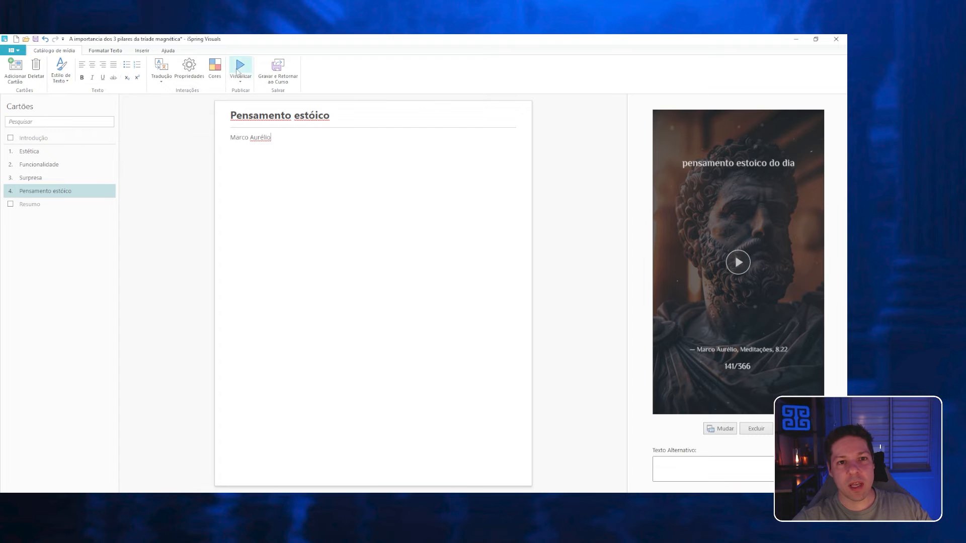
click(240, 66)
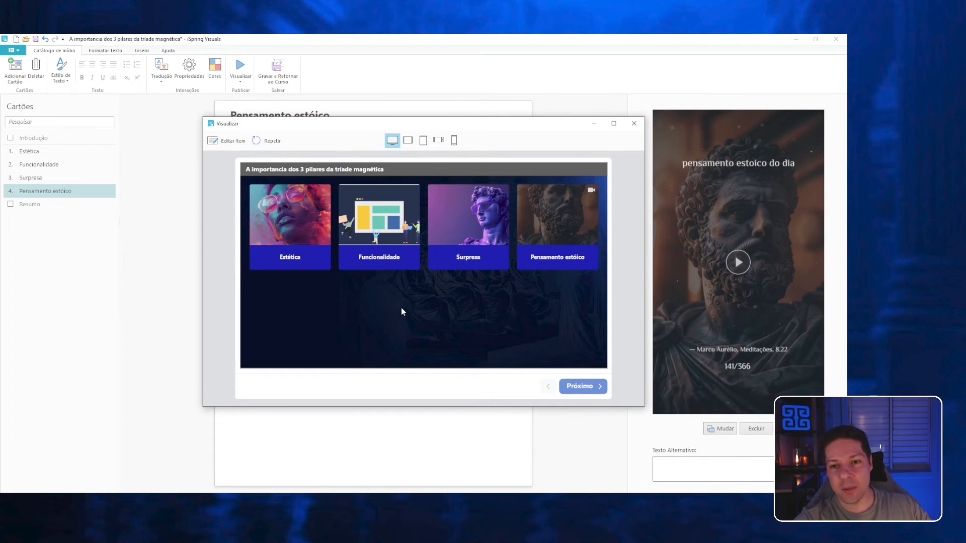
click(613, 124)
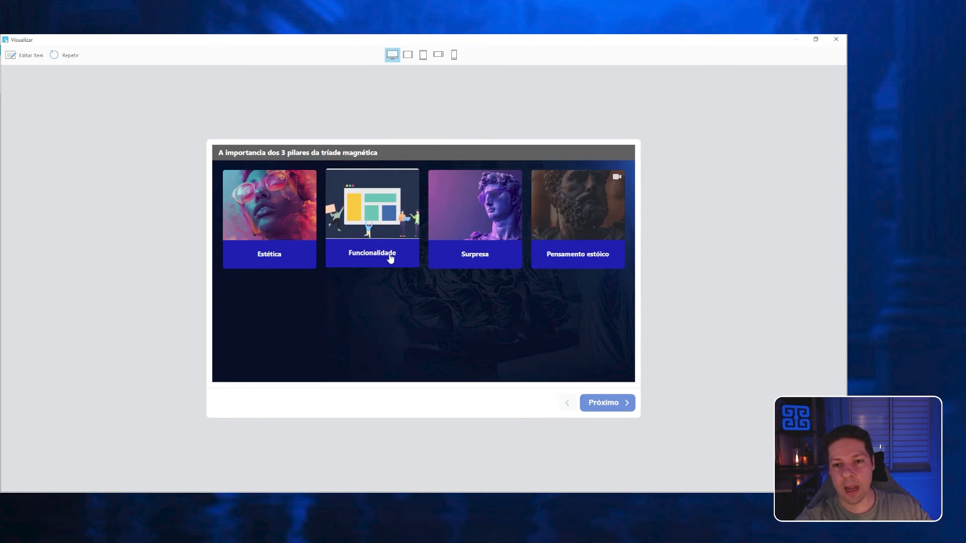
click(243, 225)
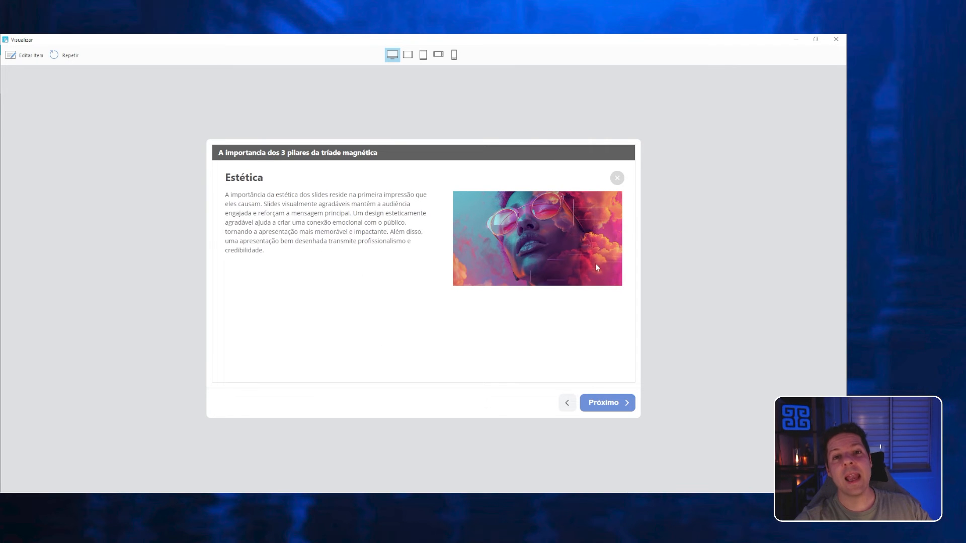
click(608, 404)
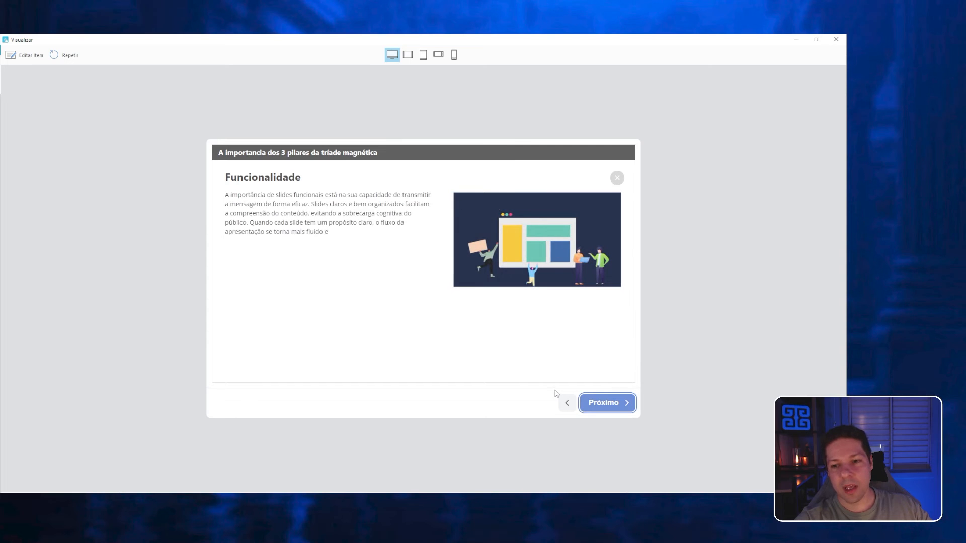
click(617, 178)
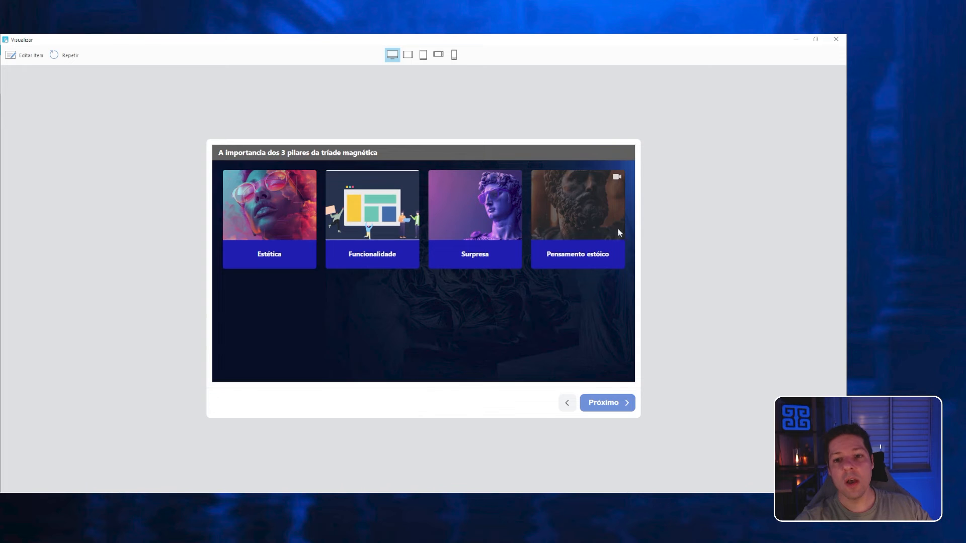
click(442, 190)
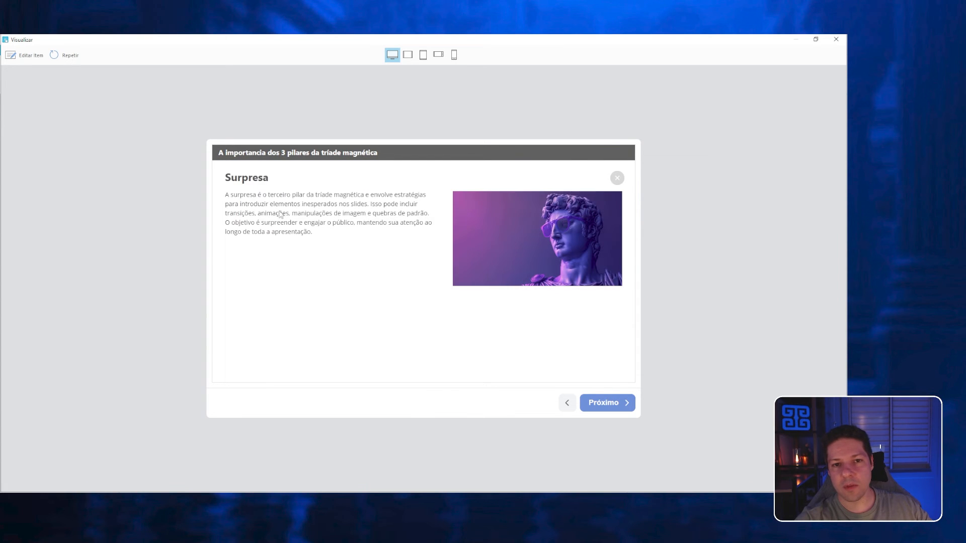
click(616, 179)
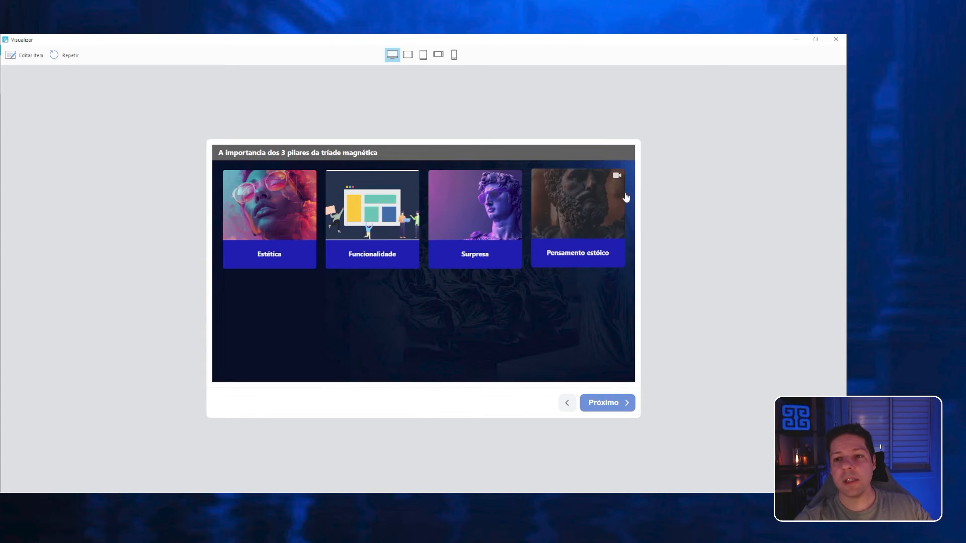
Open the Pensamento estóico card in the preview and play its video in the enlarged view.
click(579, 215)
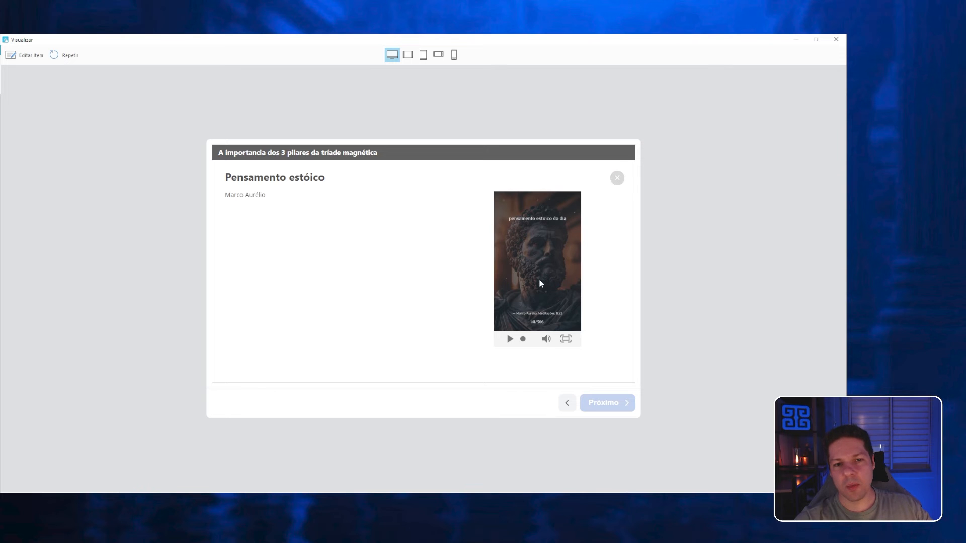
click(566, 338)
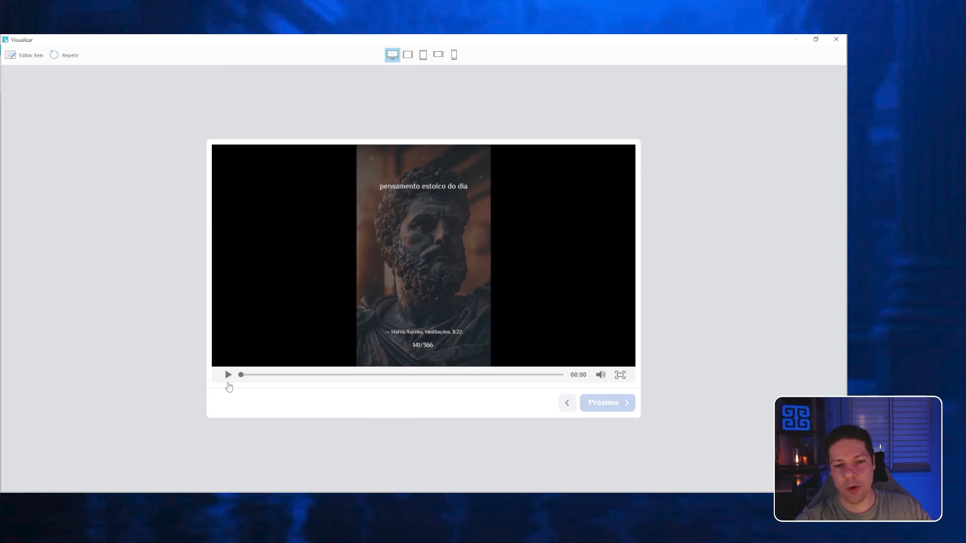
click(227, 374)
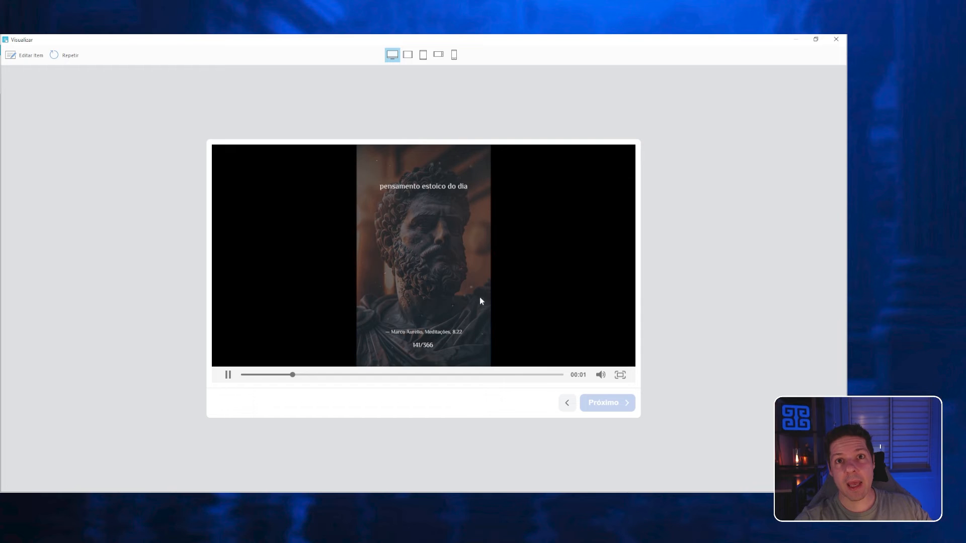
click(620, 375)
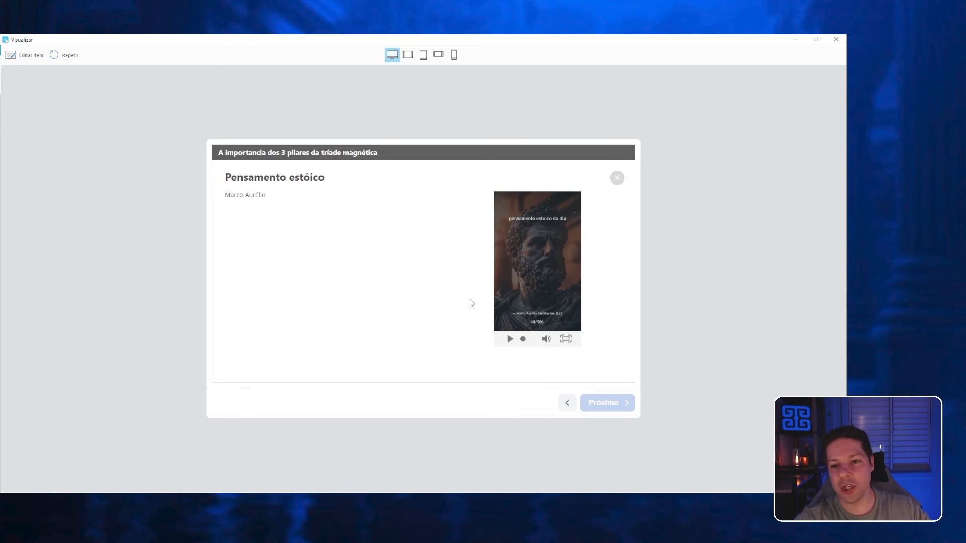
Close the catalogue preview, save the interaction and return to the course presentation.
click(617, 179)
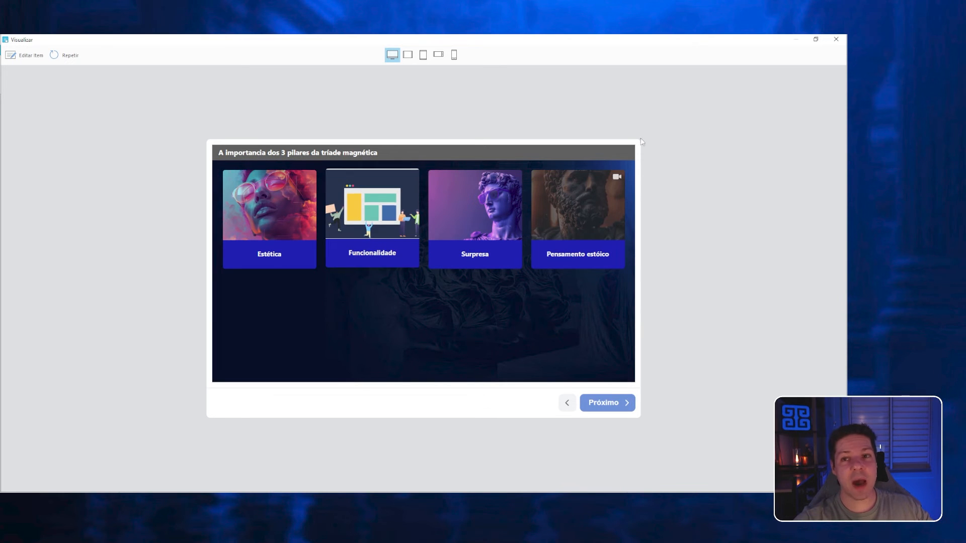
click(835, 39)
click(278, 70)
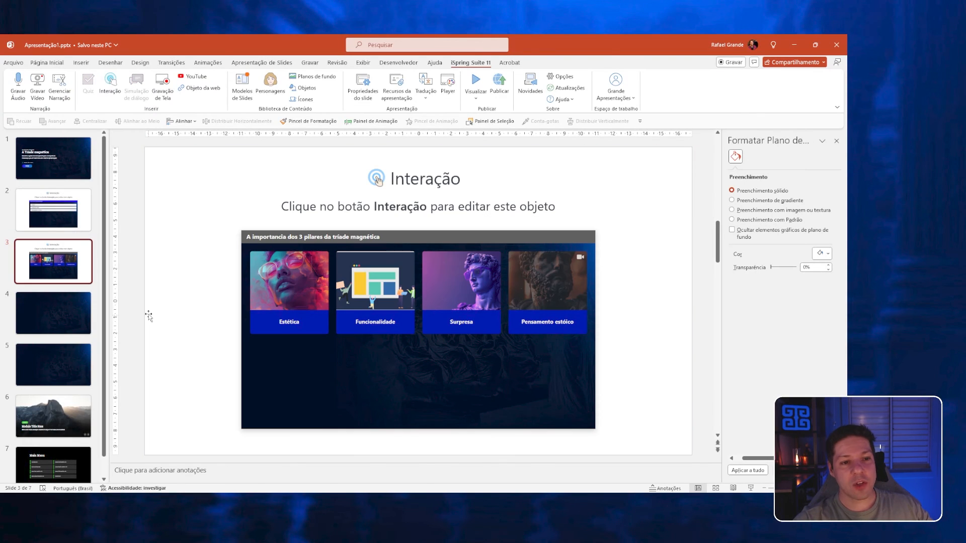
Create a new Diagrama de Círculo interaction on slide 4 of the presentation.
key(Up)
key(Down)
key(Up)
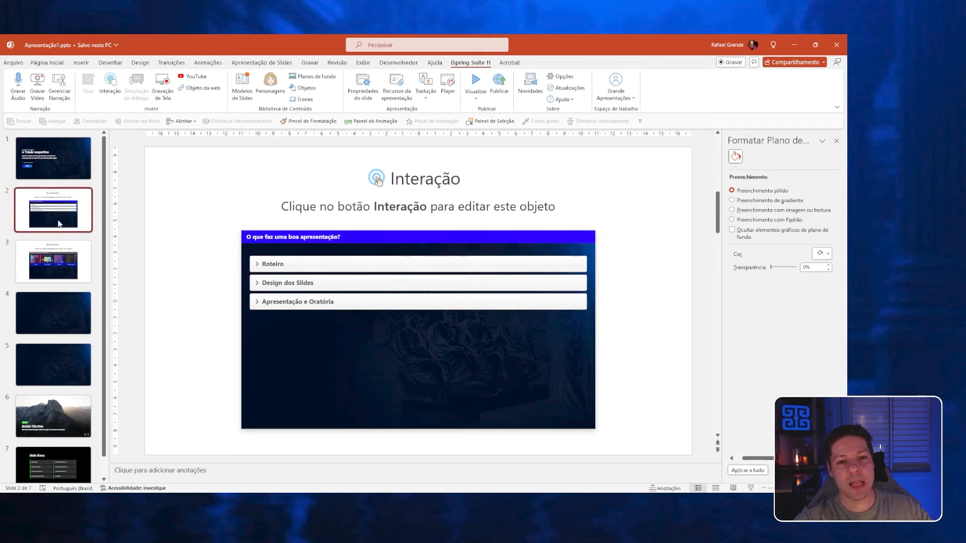
key(Down)
key(Down)
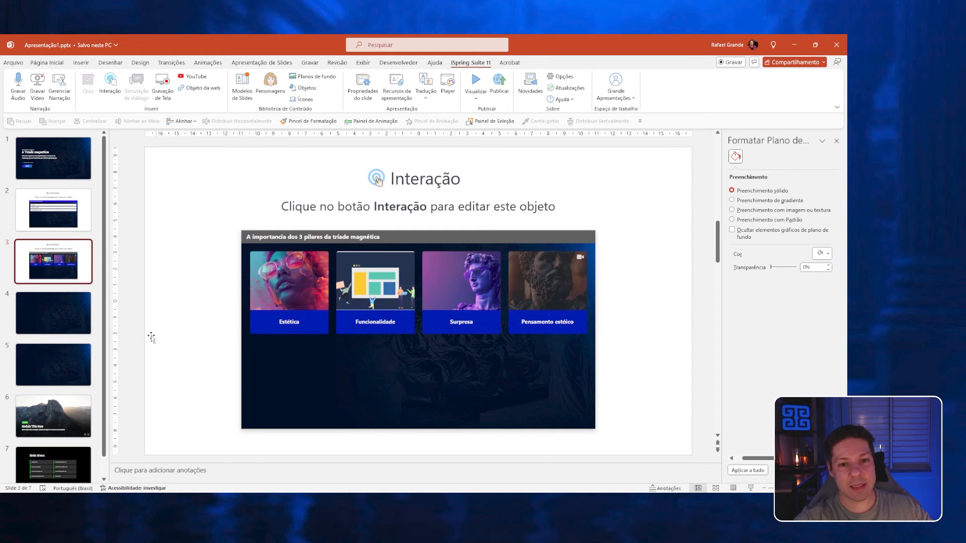
click(109, 81)
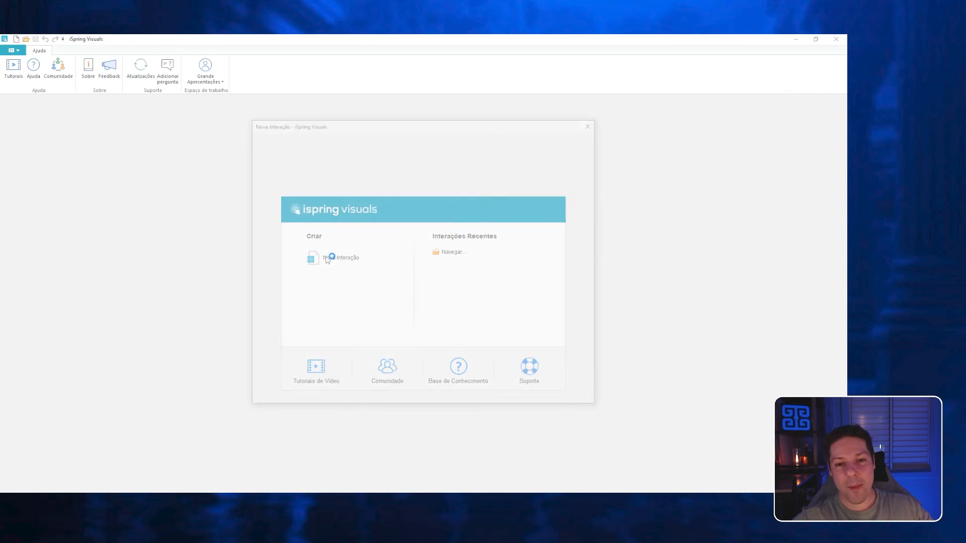
scroll(375, 332, down, 5)
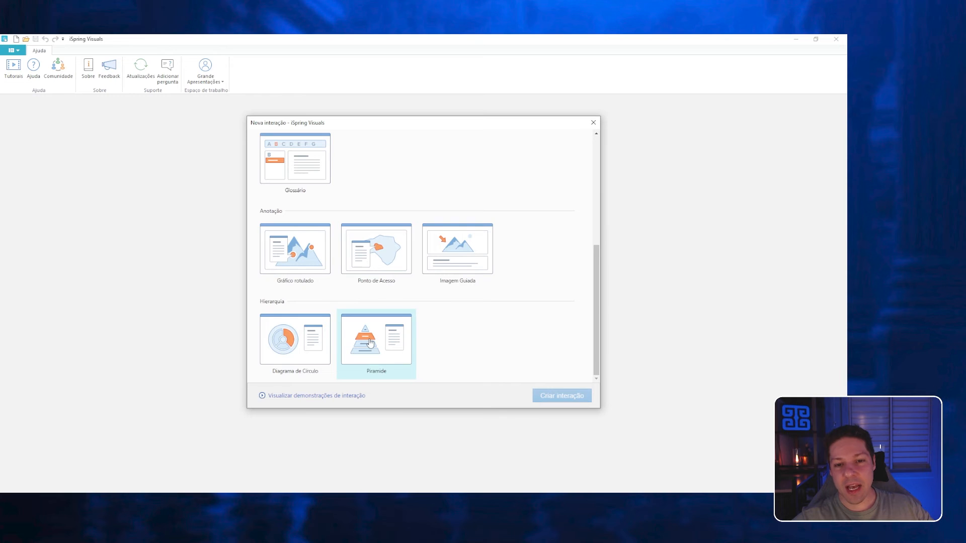
click(271, 346)
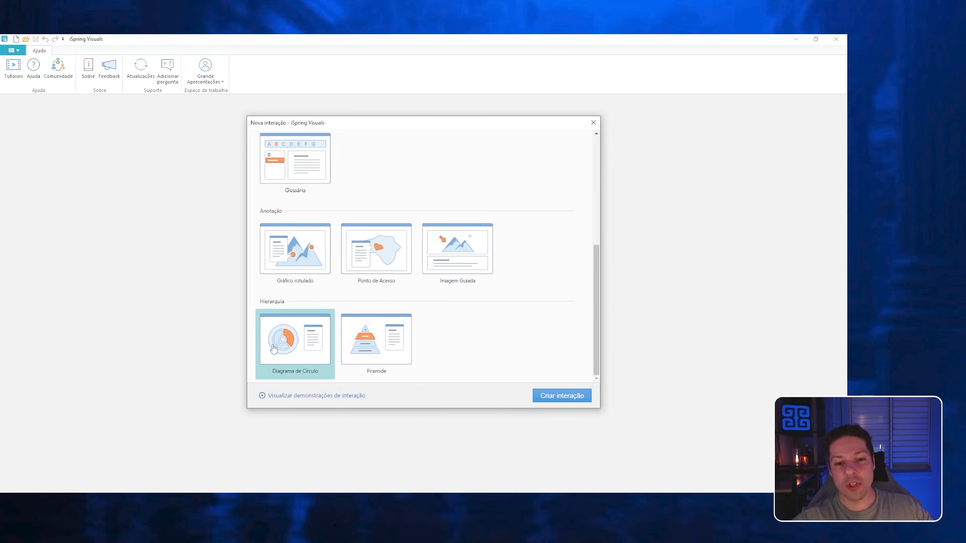
click(364, 338)
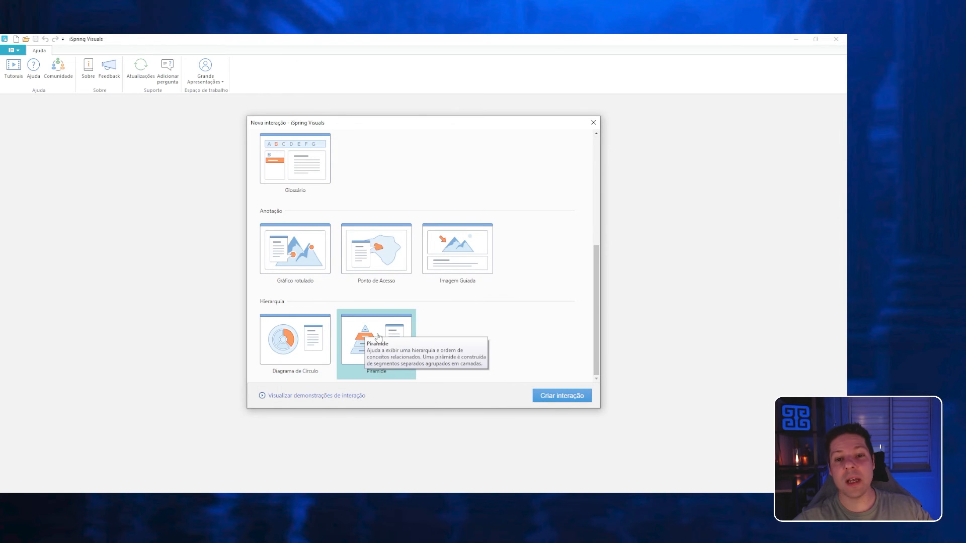
click(275, 349)
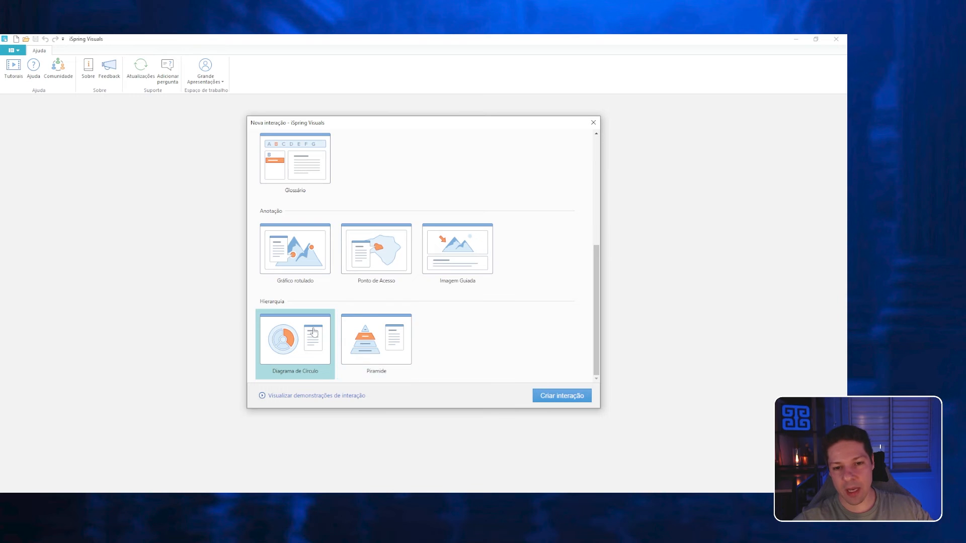
click(553, 395)
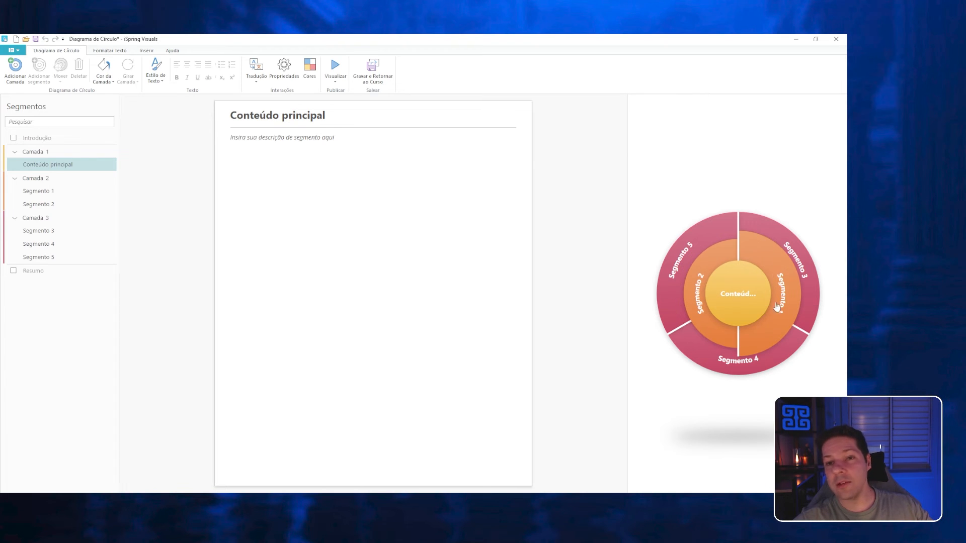
Rename the central segment of the circle diagram as "Tríade Magnetica".
click(704, 272)
click(761, 316)
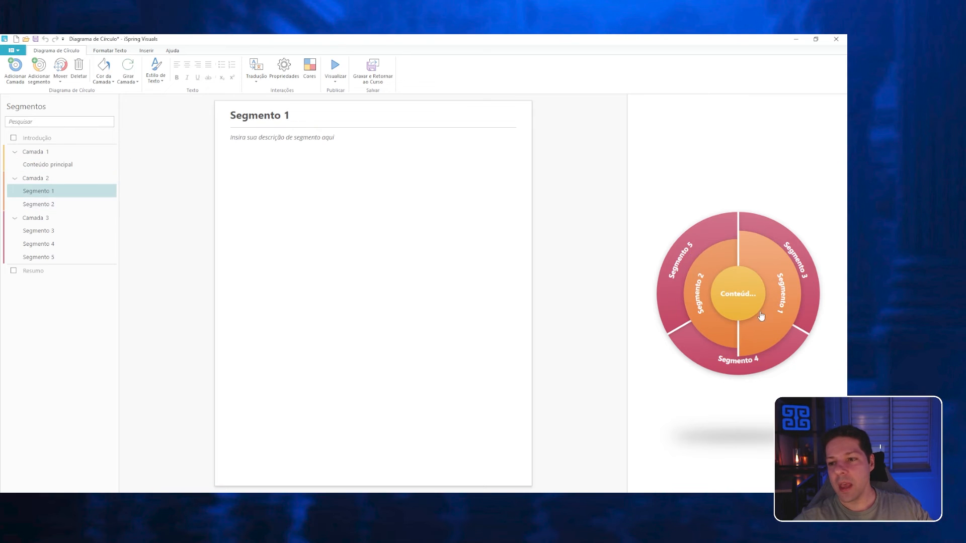
click(717, 343)
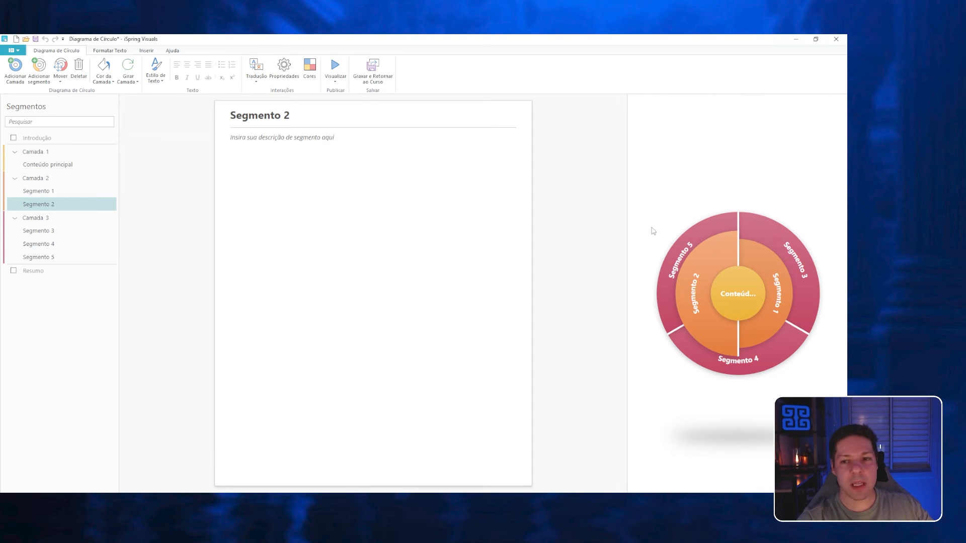
click(740, 297)
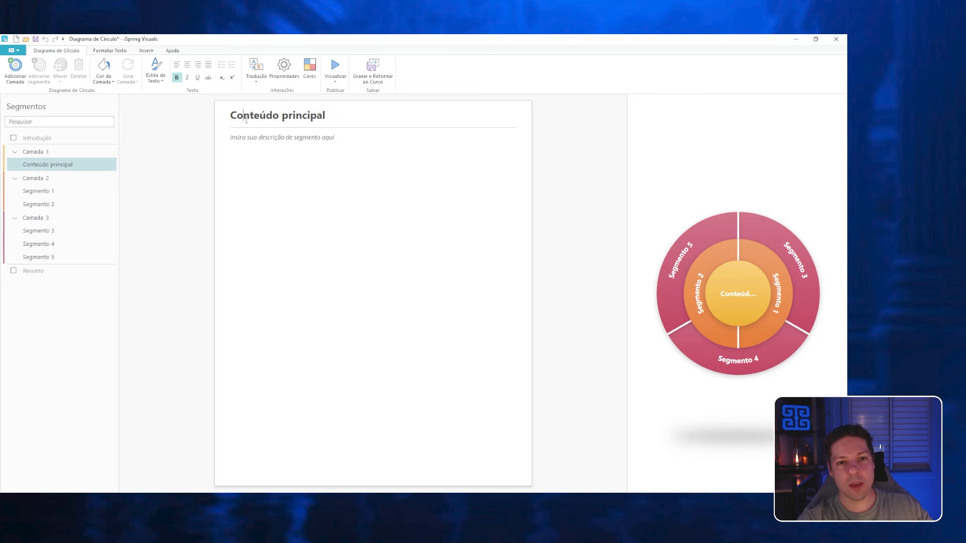
drag(230, 115, 325, 116)
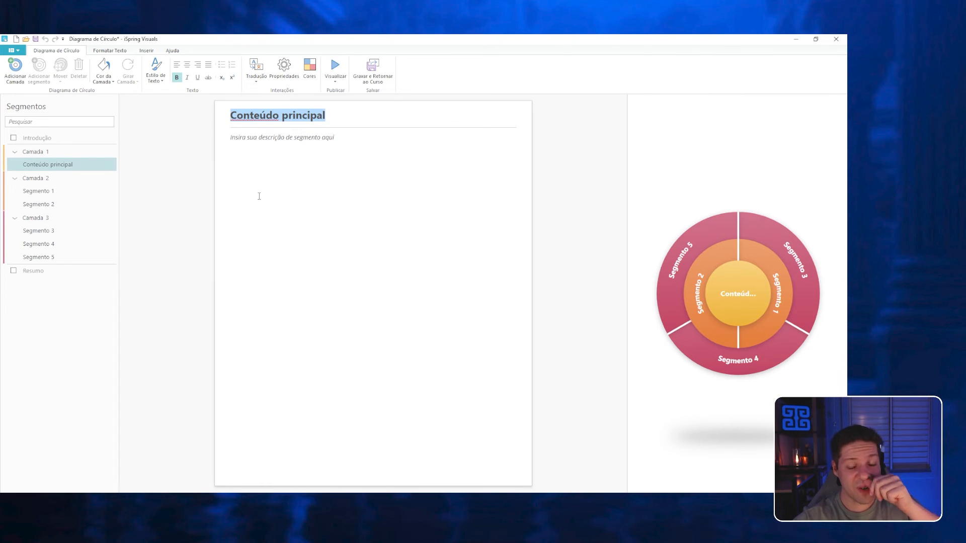
text(Tríade Magnetica)
Enter the central segment's description "A métodologia para criar apresentações que está redefinindo o módo de criar slides.".
key(Tab)
text(A métodologia para criar slides)
key(BackSpace)
key(BackSpace)
key(BackSpace)
key(BackSpace)
key(BackSpace)
key(BackSpace)
text(apresentações que está redefinindo o módo de criar slides.)
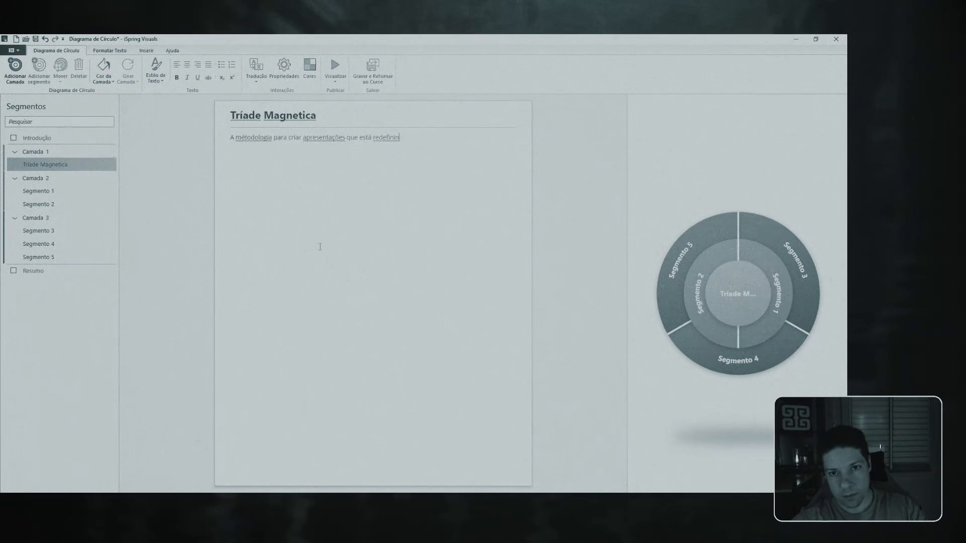
Insert "em três pilares" after "apresentações" in the central segment's description.
click(273, 138)
text(de 3 pilares)
key(BackSpace)
key(BackSpace)
key(BackSpace)
key(BackSpace)
key(BackSpace)
key(BackSpace)
key(BackSpace)
key(BackSpace)
key(BackSpace)
key(BackSpace)
key(BackSpace)
key(BackSpace)
key(BackSpace)
click(346, 138)
text(em três pilares)
click(249, 147)
mouse_move(55, 501)
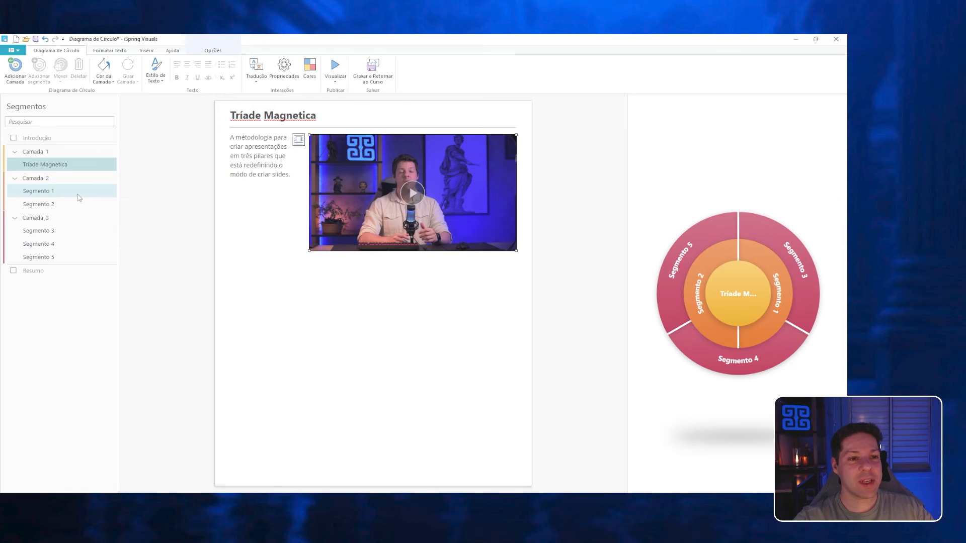
Add four new segments to Camada 2 after Segmento 1.
click(60, 179)
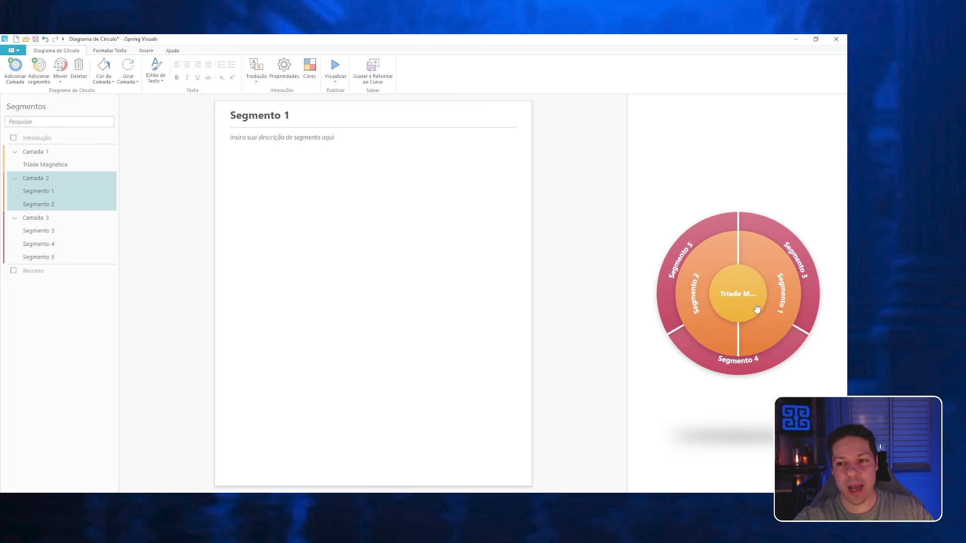
click(68, 191)
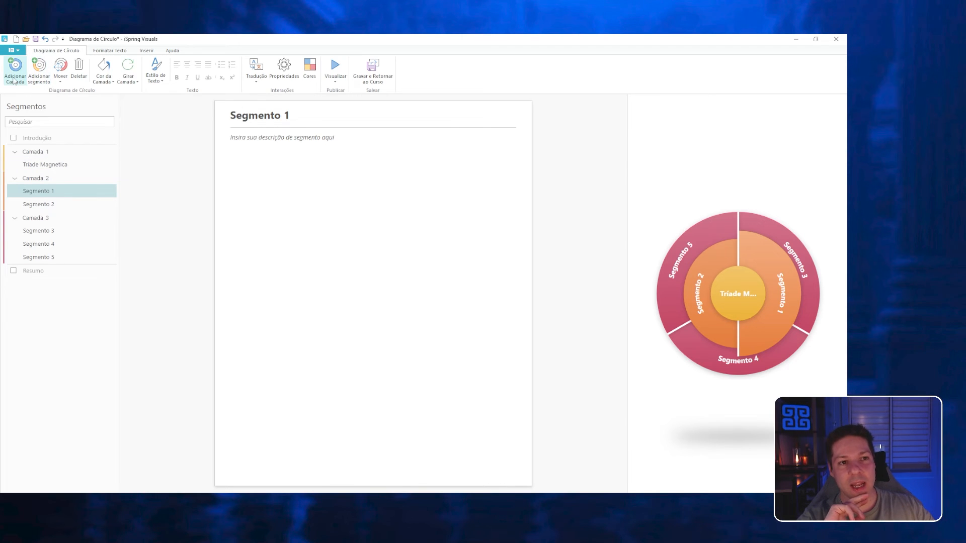
click(40, 70)
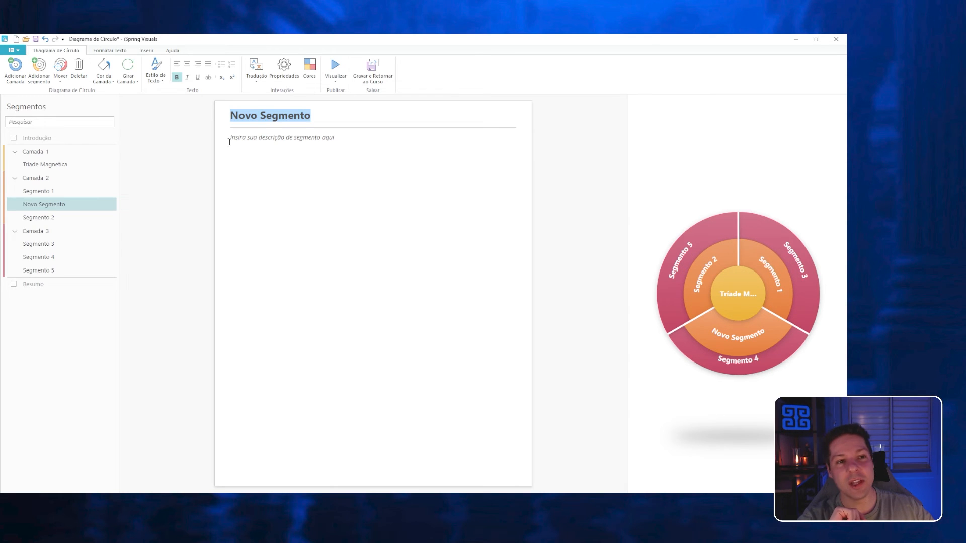
click(38, 71)
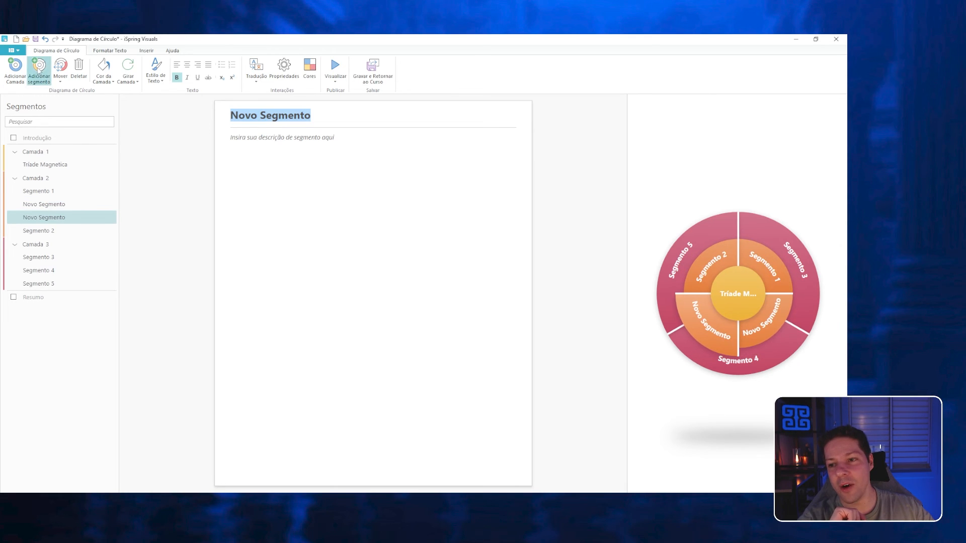
click(39, 70)
click(39, 71)
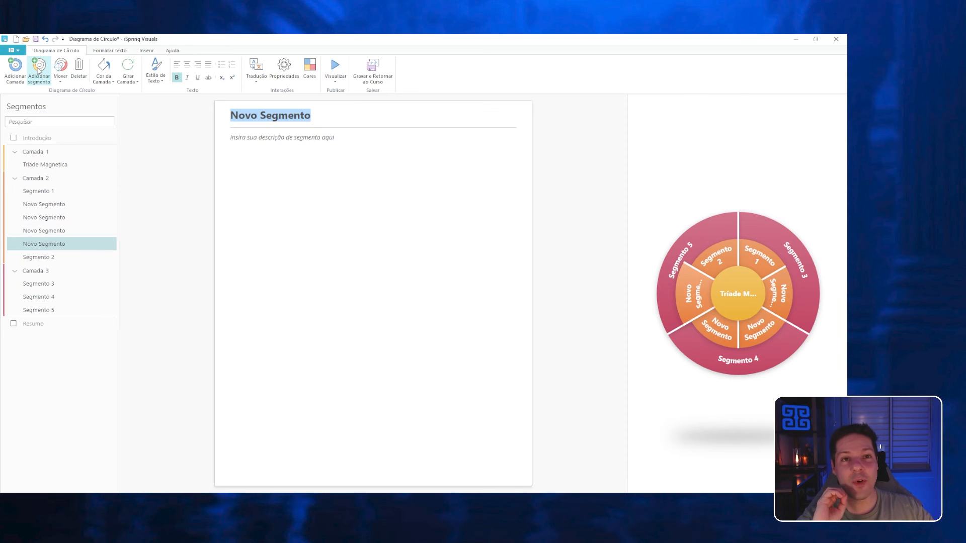
Delete the surplus segments so Camada 2 keeps only three, and delete the whole of Camada 3.
click(79, 71)
click(79, 71)
click(79, 70)
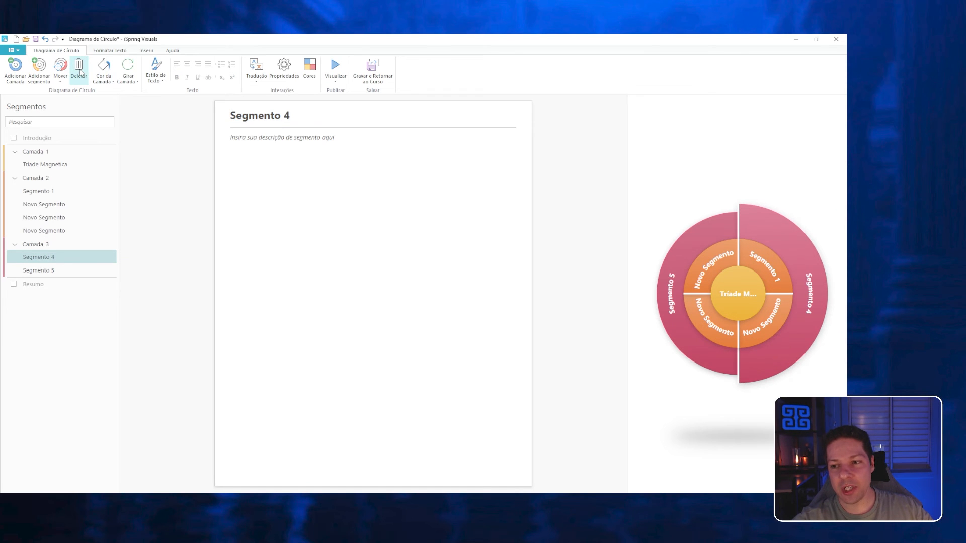
click(79, 72)
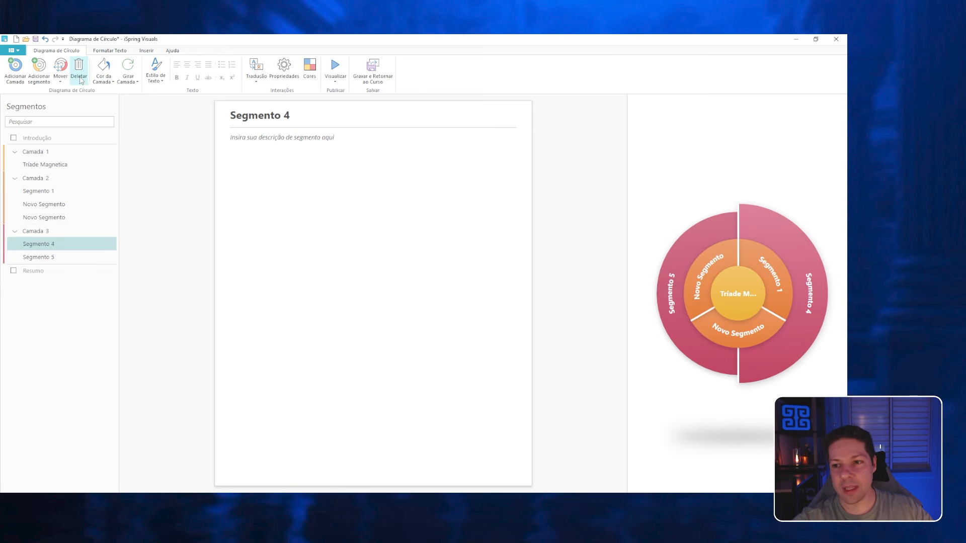
click(47, 232)
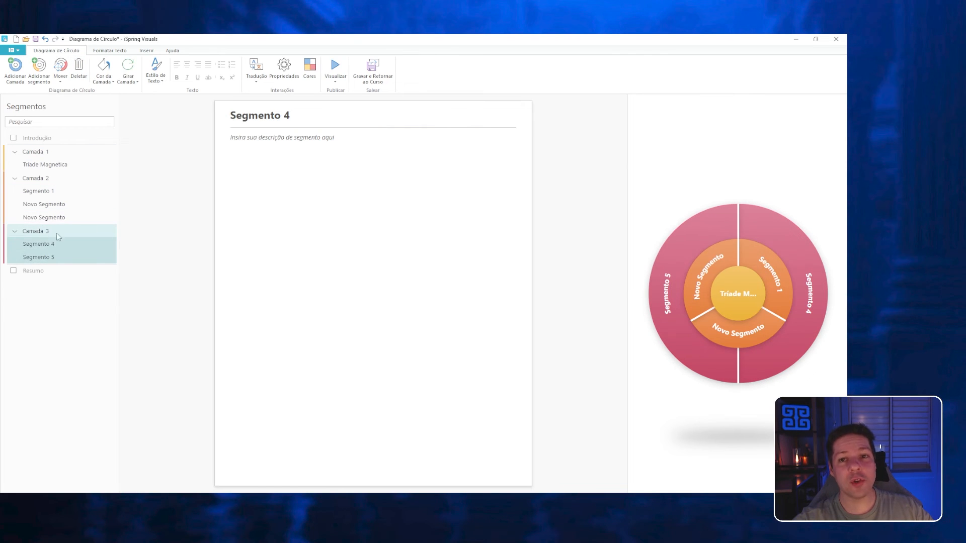
click(79, 71)
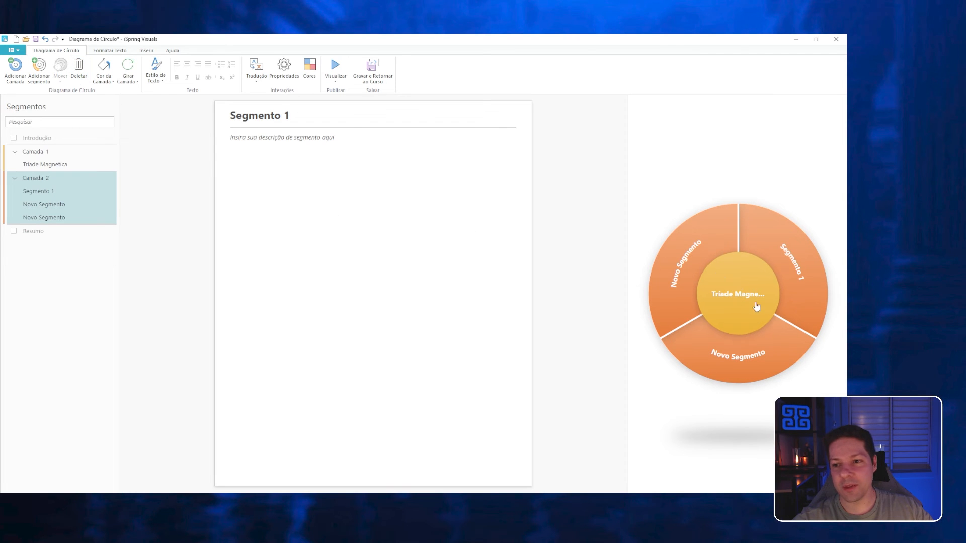
Rename the three Camada 2 segments as Estética, Funcionalidade and Surpresa, and fill in the Estética description about the first pilar da tríade magnética.
click(680, 275)
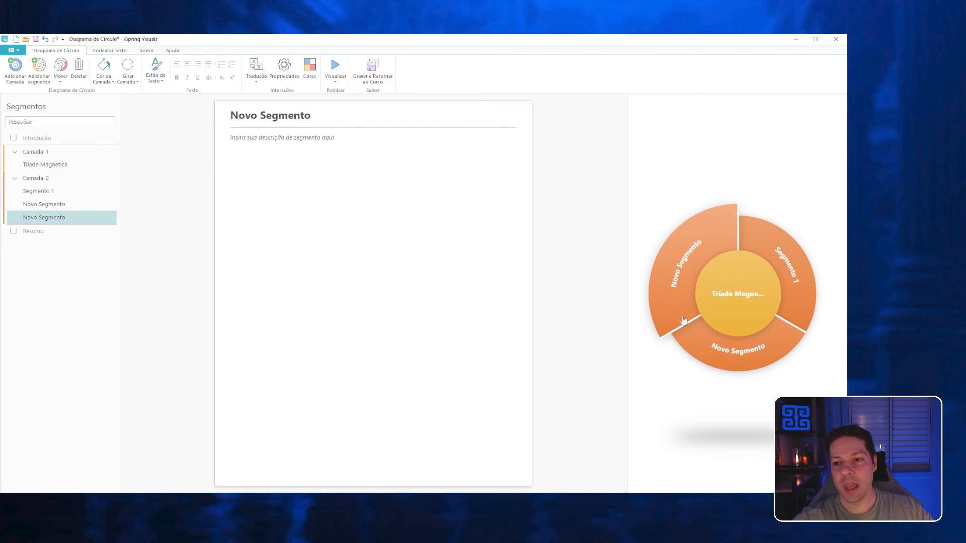
click(42, 193)
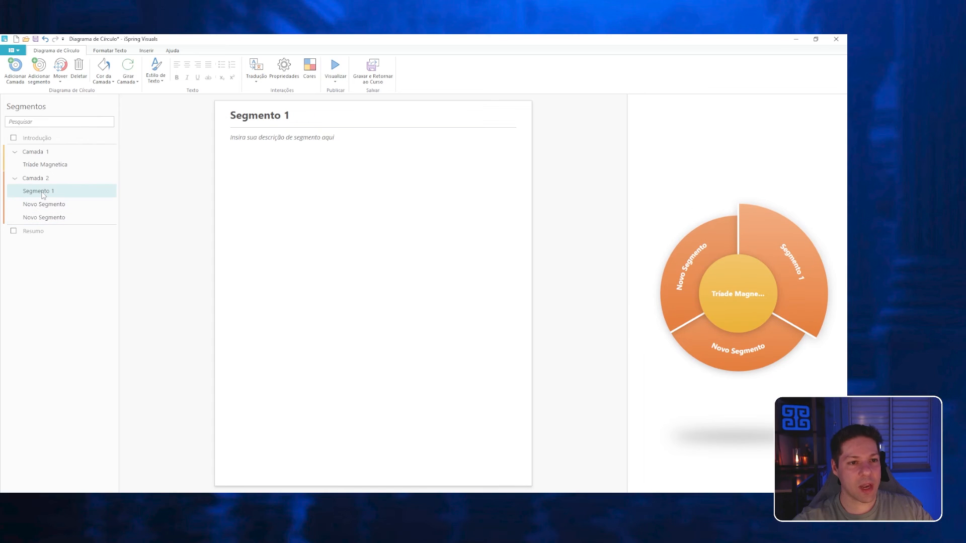
click(42, 192)
key(Return)
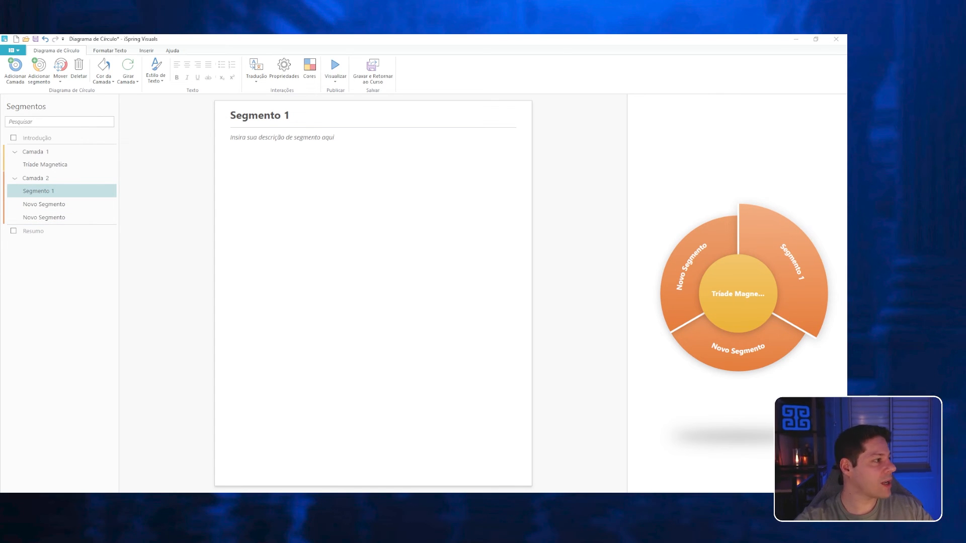
double_click(255, 115)
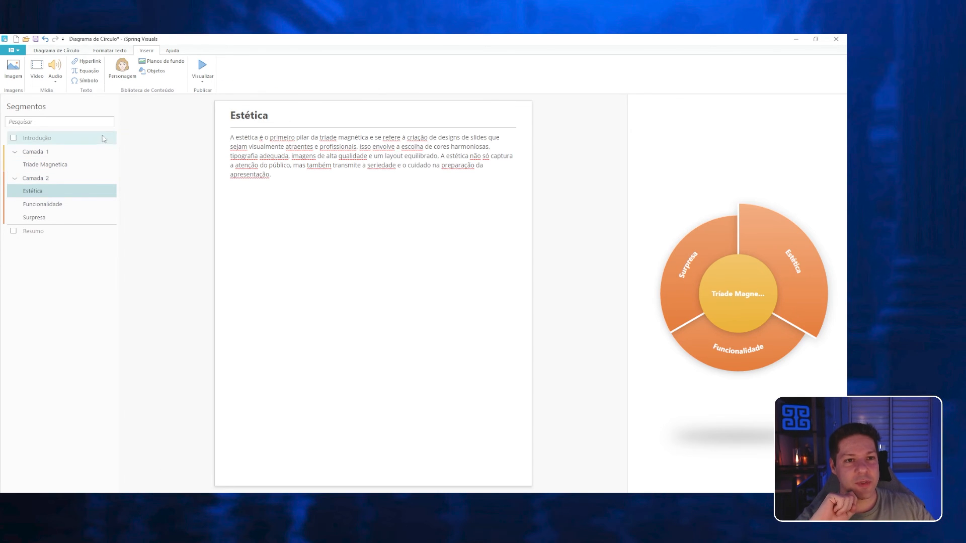
Open the character library for the Estética segment and examine the photo and illustrated characters on offer.
click(121, 69)
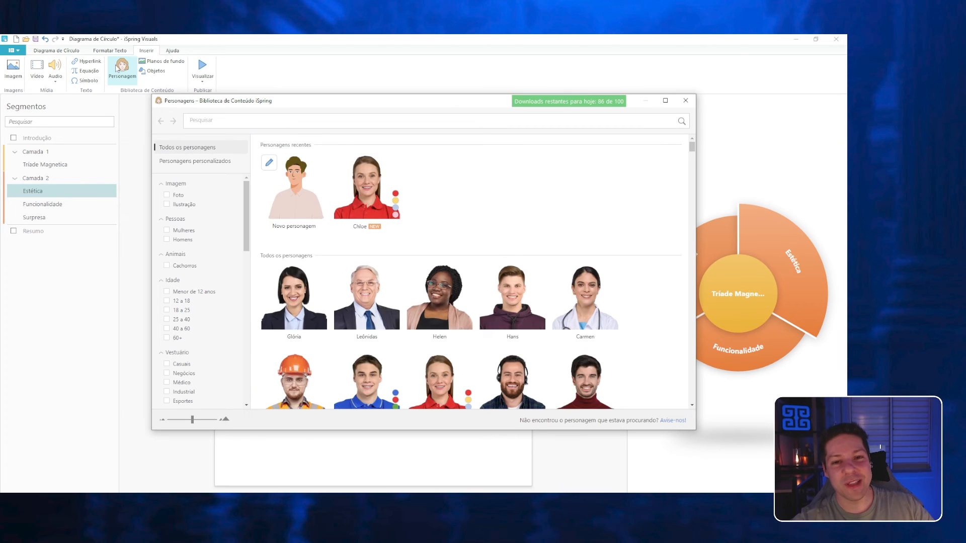
scroll(369, 266, down, 3)
scroll(369, 267, down, 5)
scroll(452, 241, down, 5)
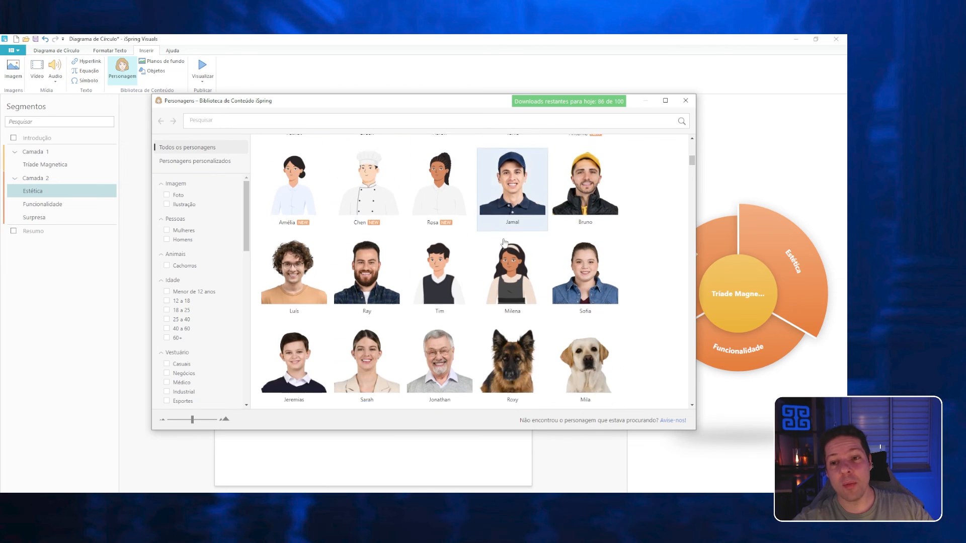
scroll(437, 251, down, 3)
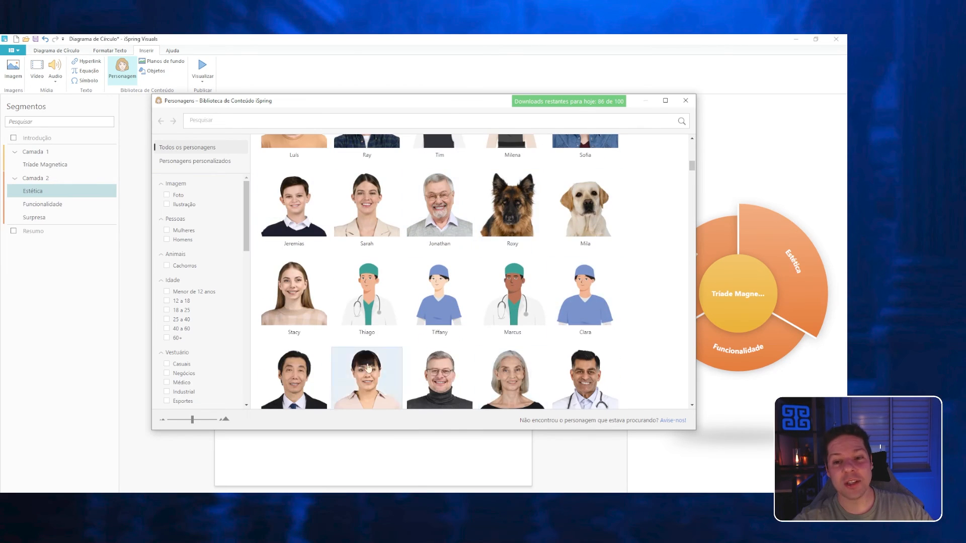
scroll(512, 212, down, 3)
scroll(439, 216, down, 5)
scroll(585, 327, down, 4)
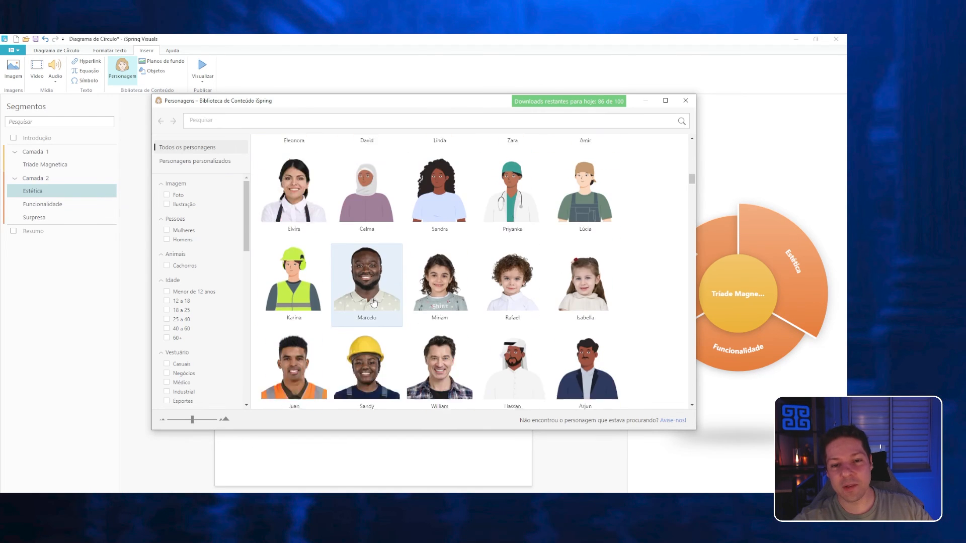
scroll(433, 317, down, 6)
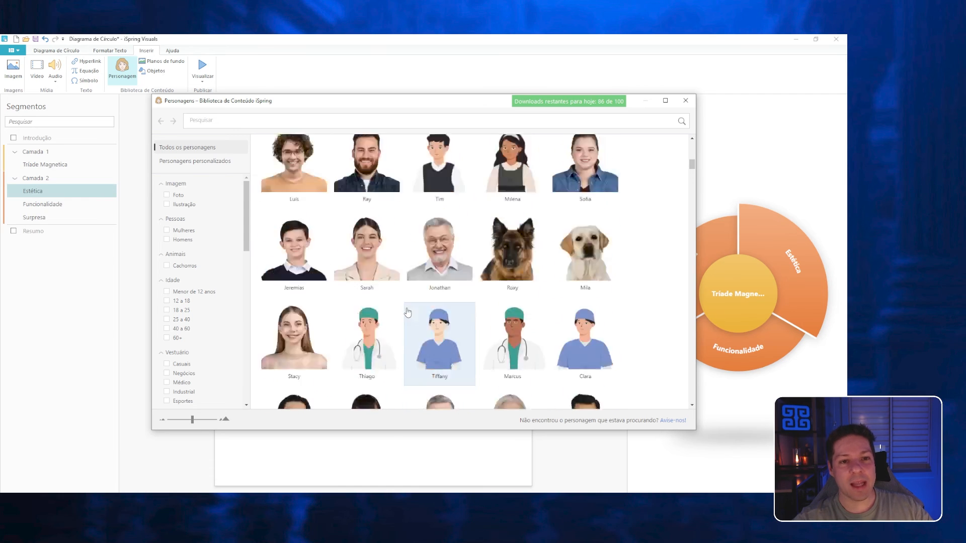
scroll(405, 272, up, 15)
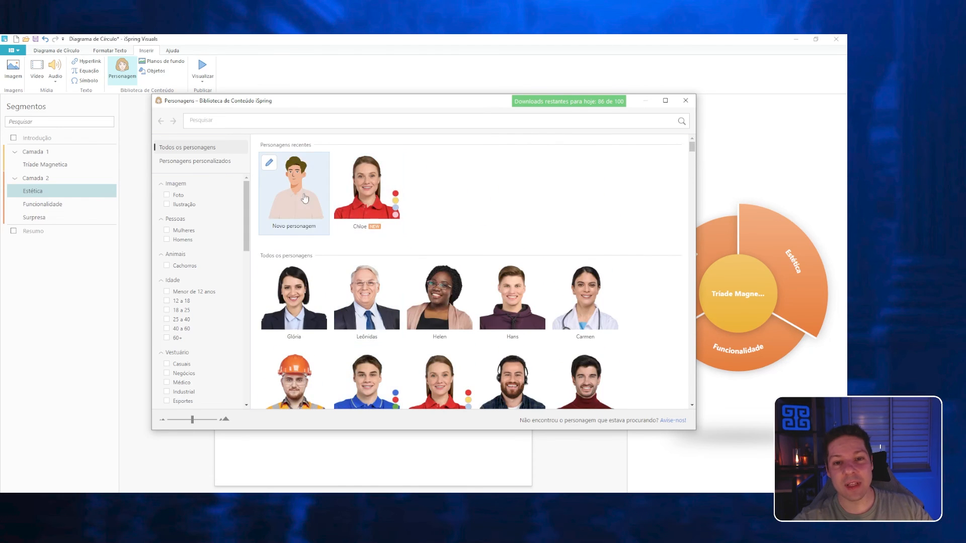
Insert the Novo personagem pose holding a tablet into the Estética description, with the text wrapping to the right of the image.
click(296, 194)
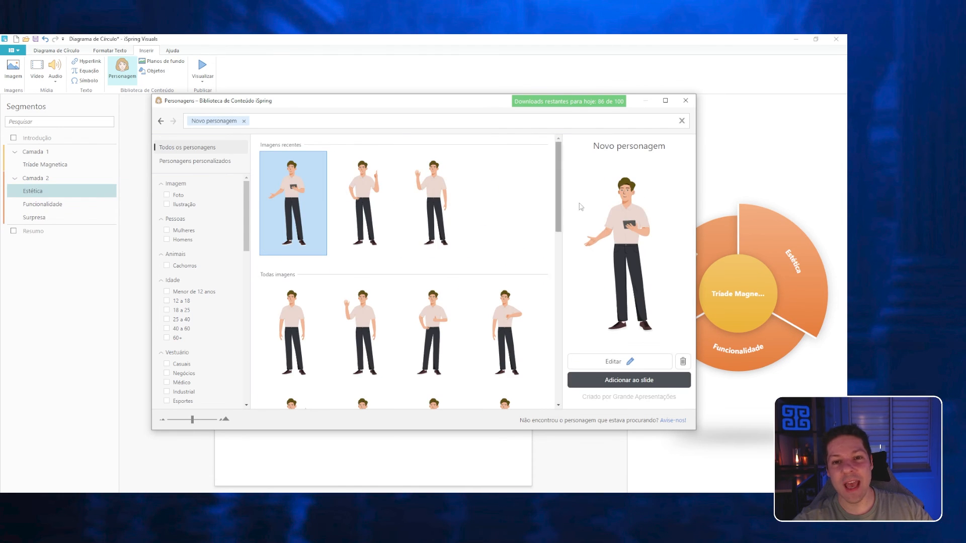
scroll(469, 234, down, 1)
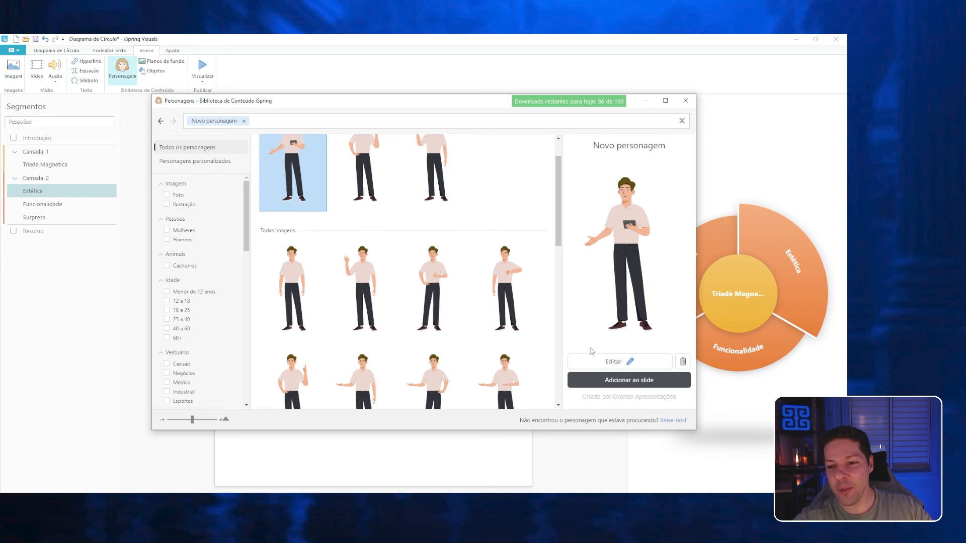
click(602, 381)
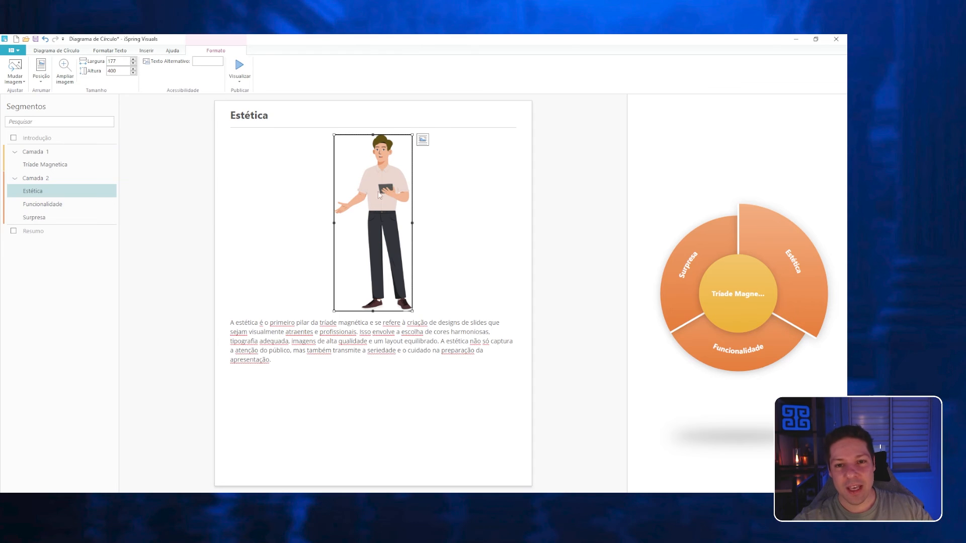
click(423, 140)
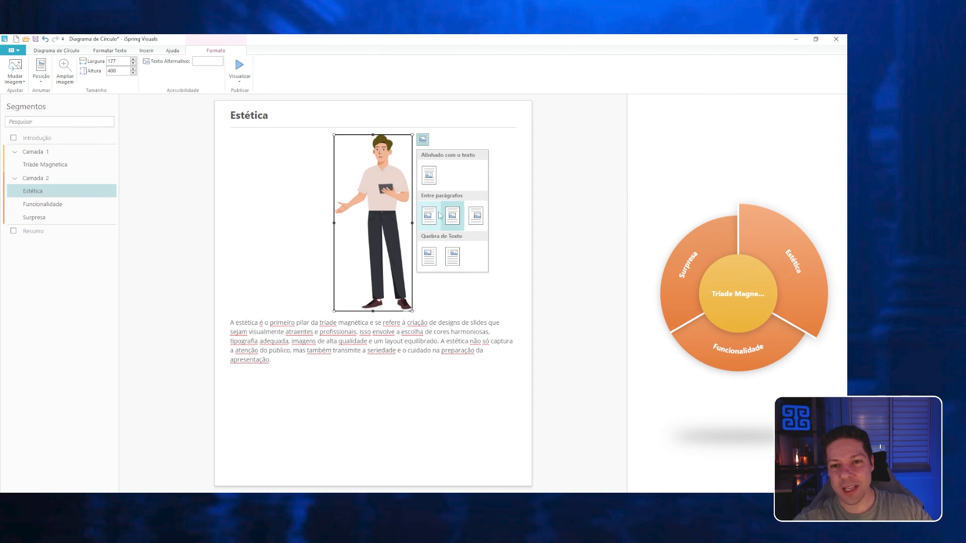
click(430, 258)
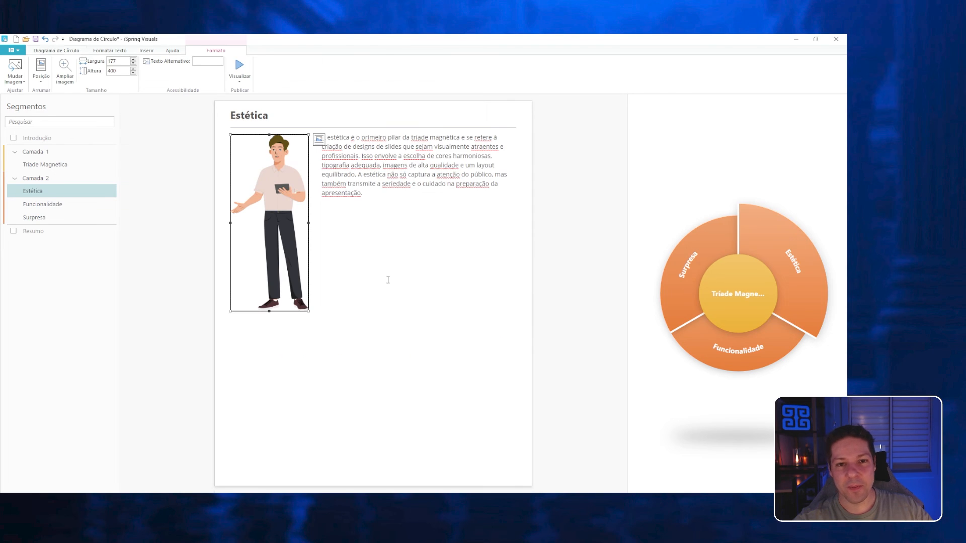
Add a new layer after the central one and move it below the Estética layer as the diagram's outermost ring.
click(45, 164)
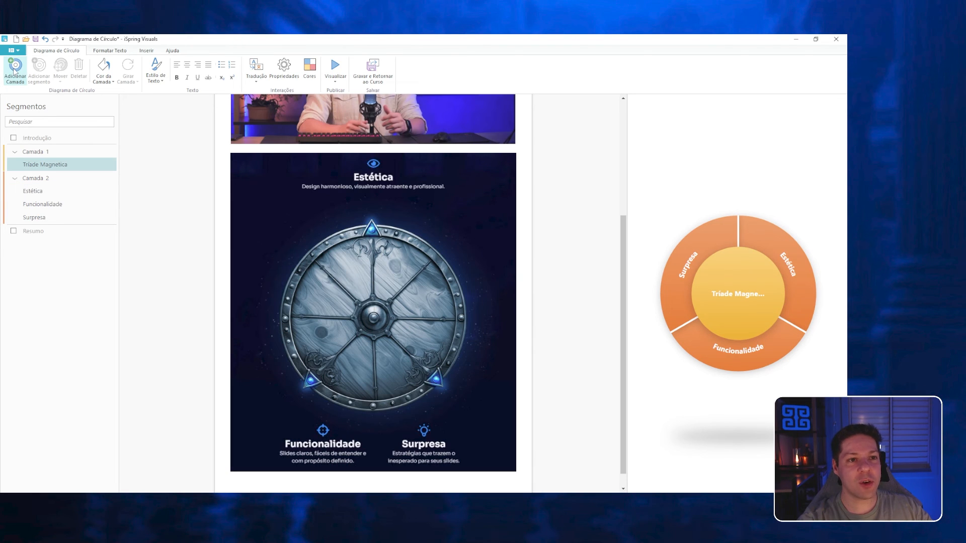
click(14, 71)
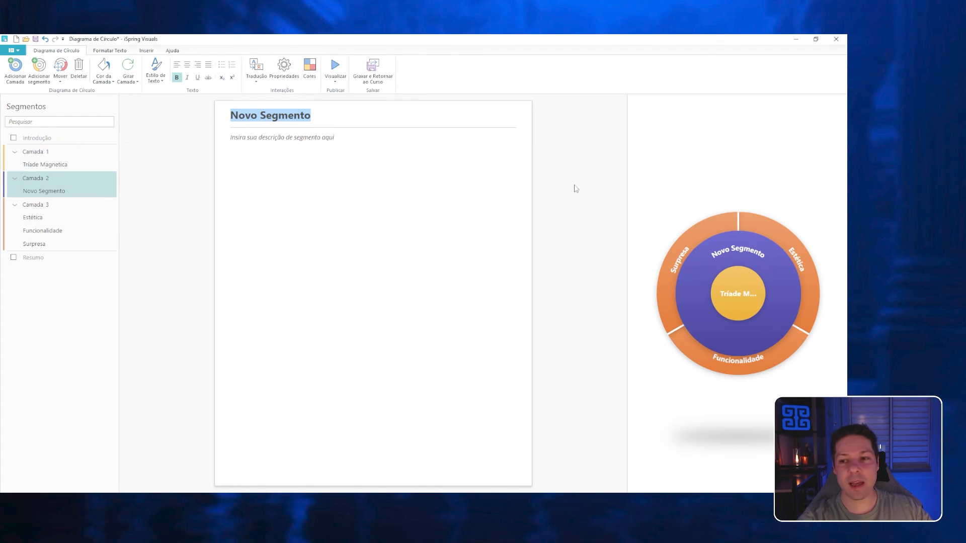
click(38, 180)
drag(38, 181, 25, 258)
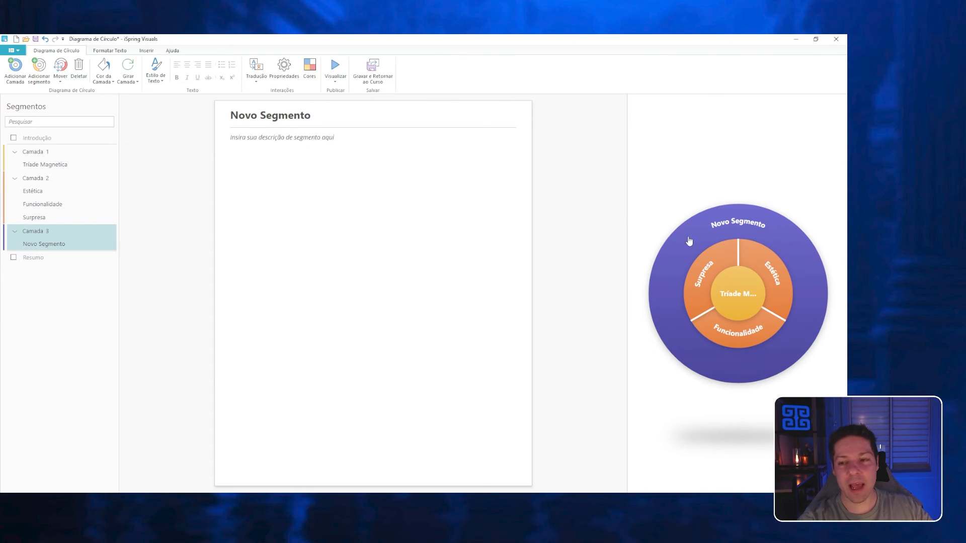
Rename the outer ring's new segment as "Storytelling".
triple_click(279, 117)
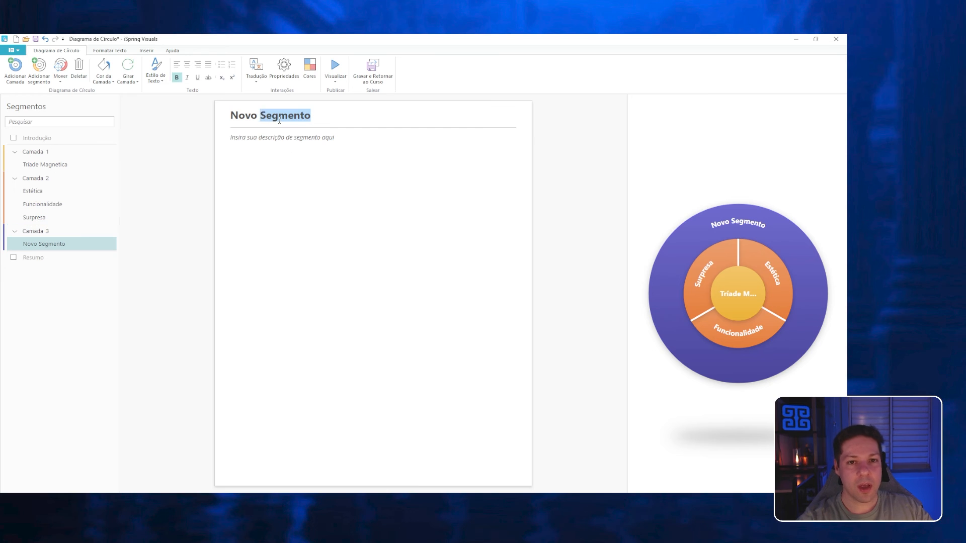
text(Storytelling)
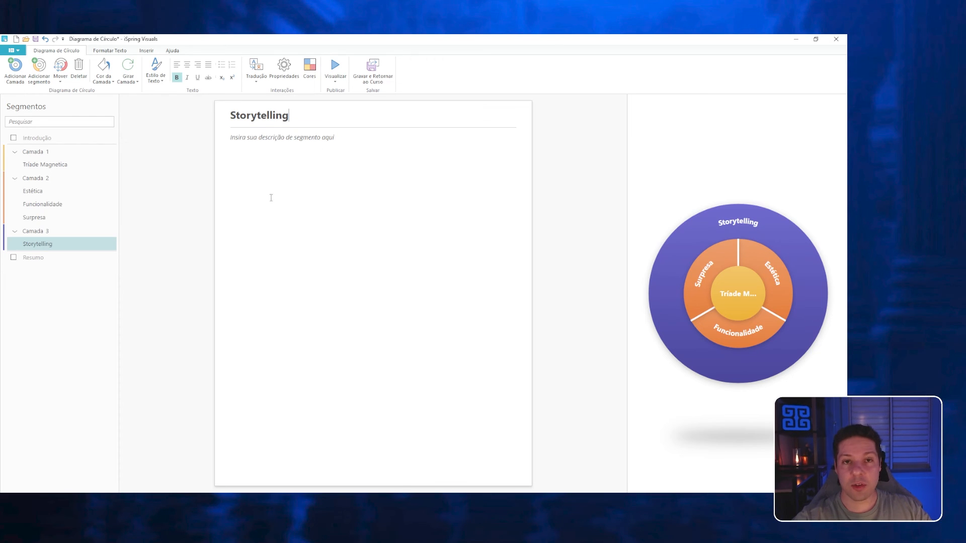
click(706, 222)
Record an audio narration of about 14 seconds for the Storytelling segment and enter "Ouça o audio" as its description.
click(341, 187)
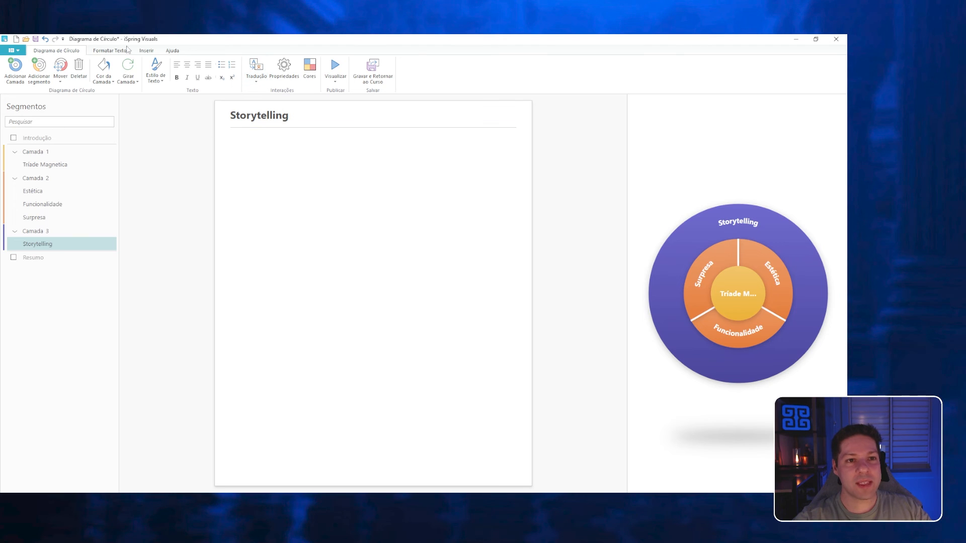
click(141, 51)
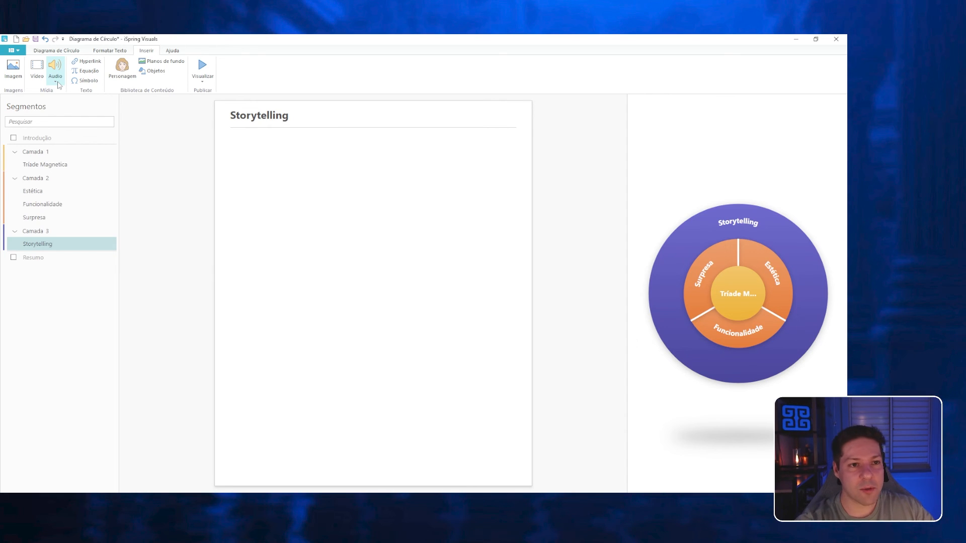
click(56, 82)
click(253, 282)
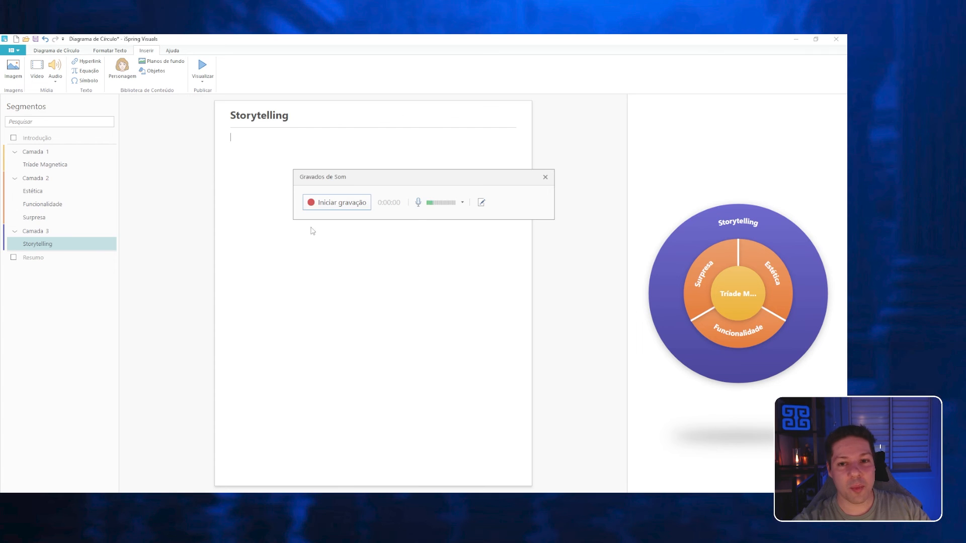
click(463, 202)
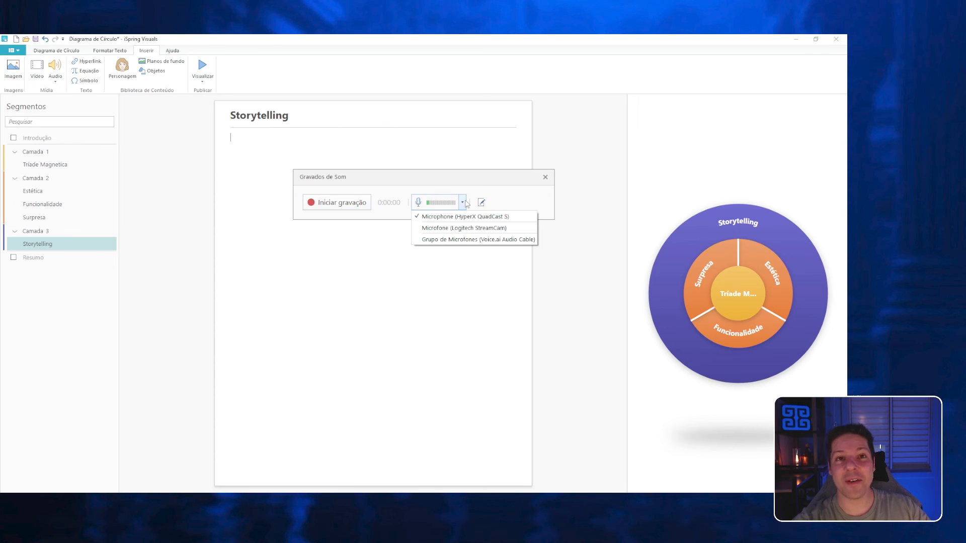
click(463, 202)
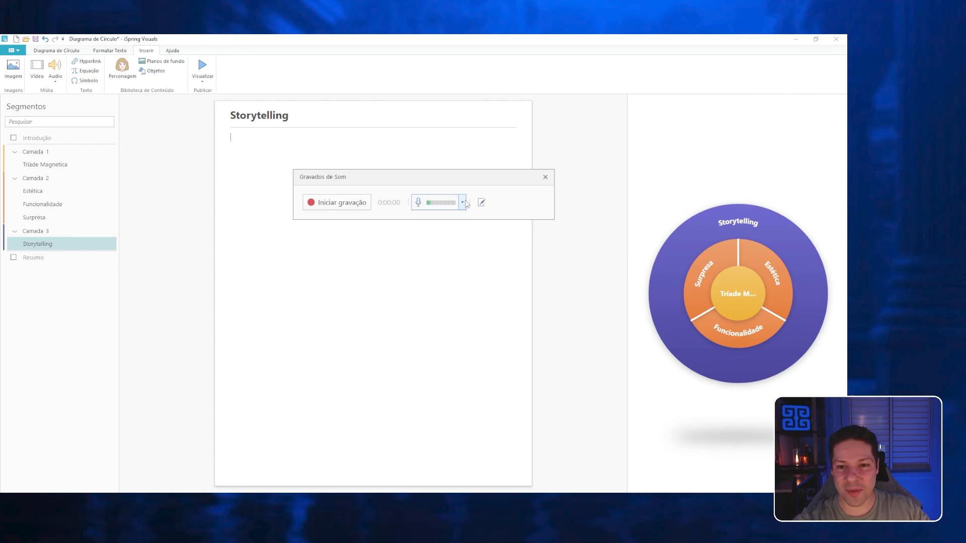
click(328, 203)
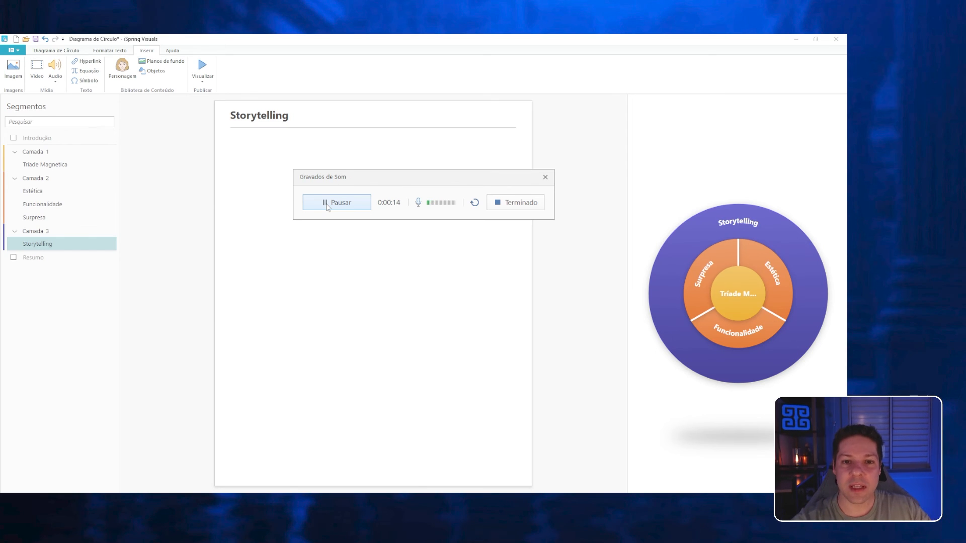
click(523, 201)
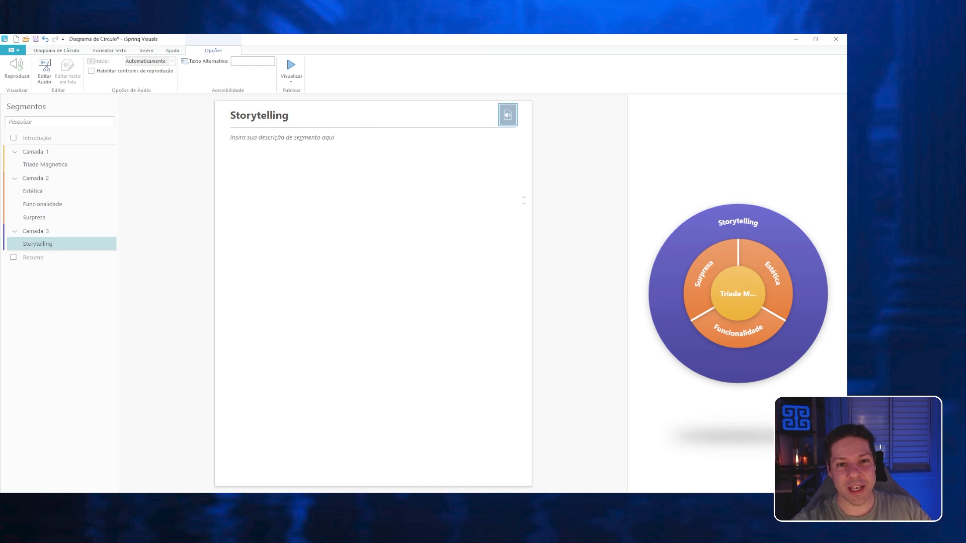
click(349, 146)
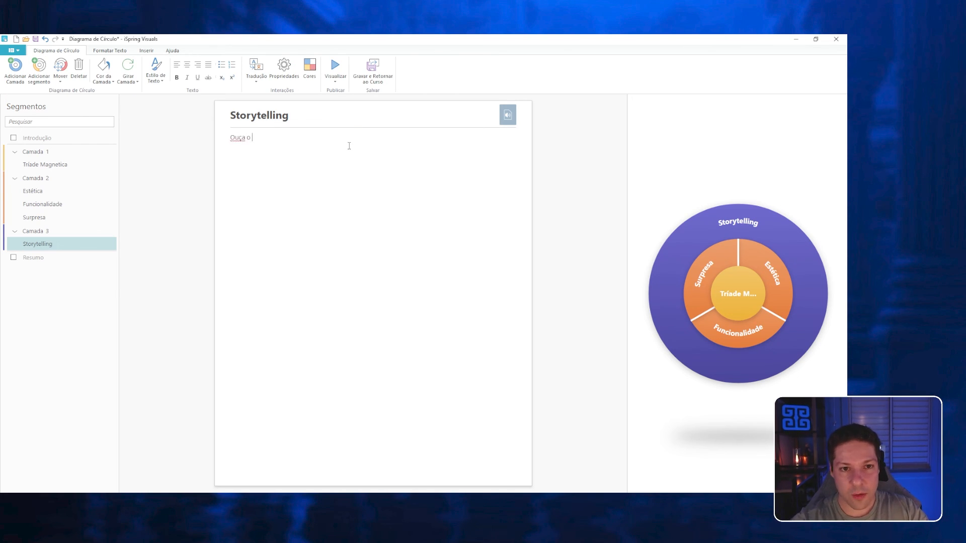
text(Ouça o audio)
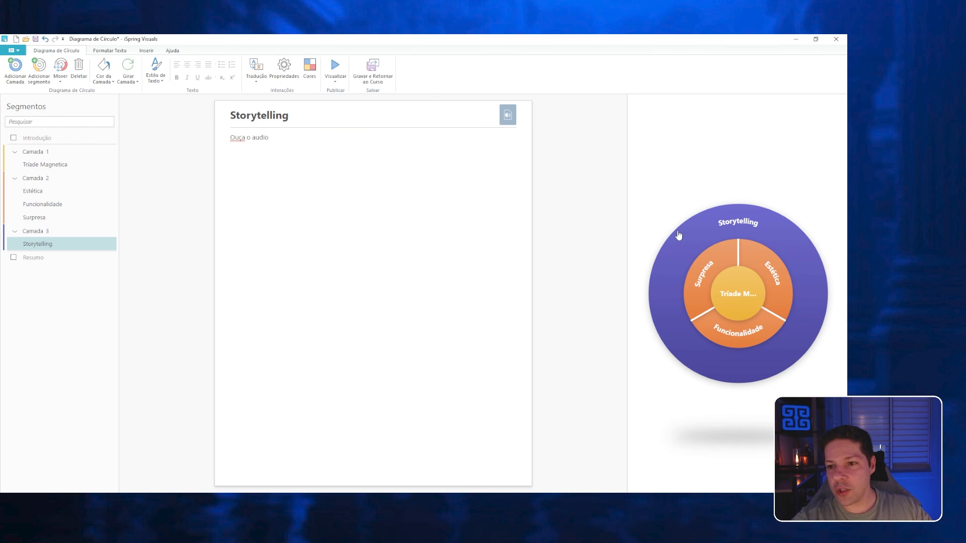
Recolour the diagram with a dark blue centre, blue middle ring and lilac outer ring, and save it back to the course.
click(304, 81)
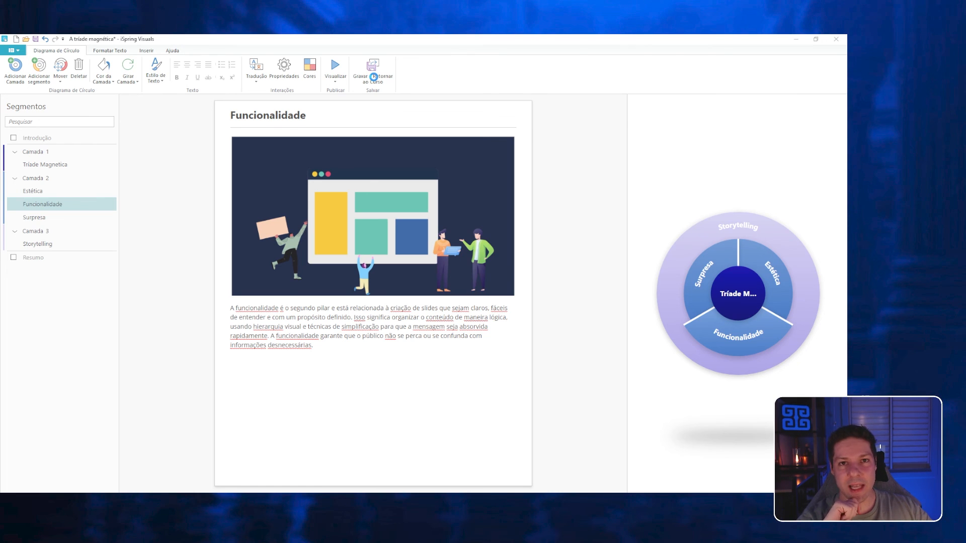
click(373, 76)
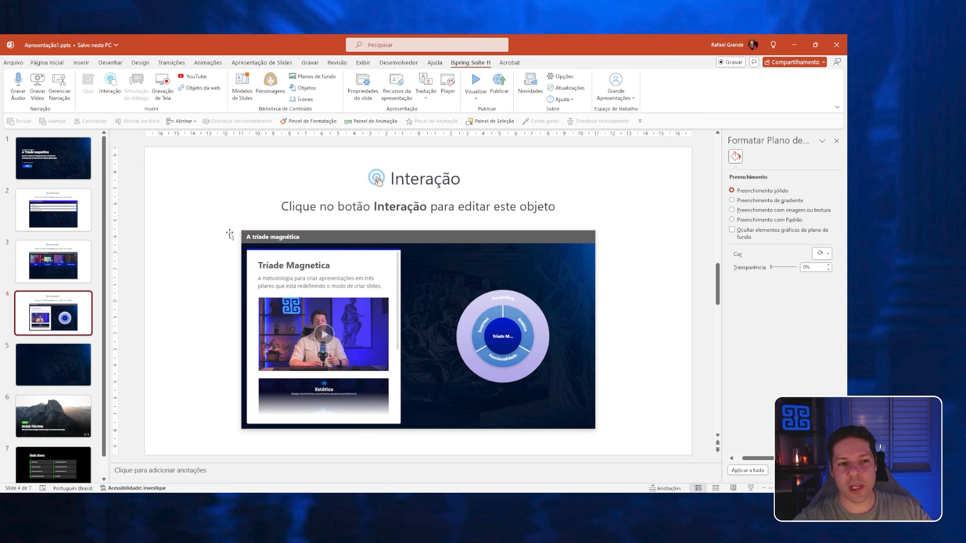
Delete slides 6 and 7, the unused template slides after the blank dark blue slide, from the presentation.
click(65, 379)
click(70, 412)
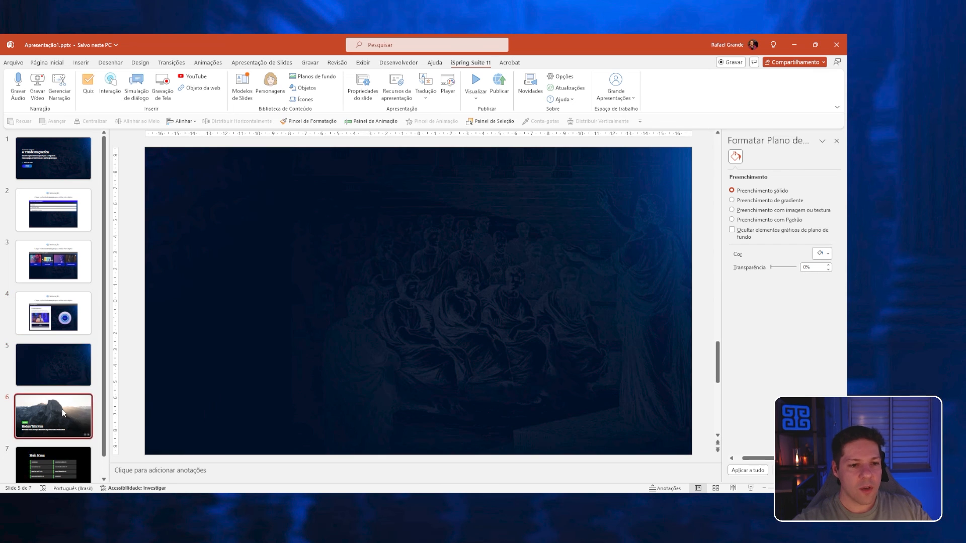
scroll(74, 422, down, 1)
shift+click(64, 448)
key(Delete)
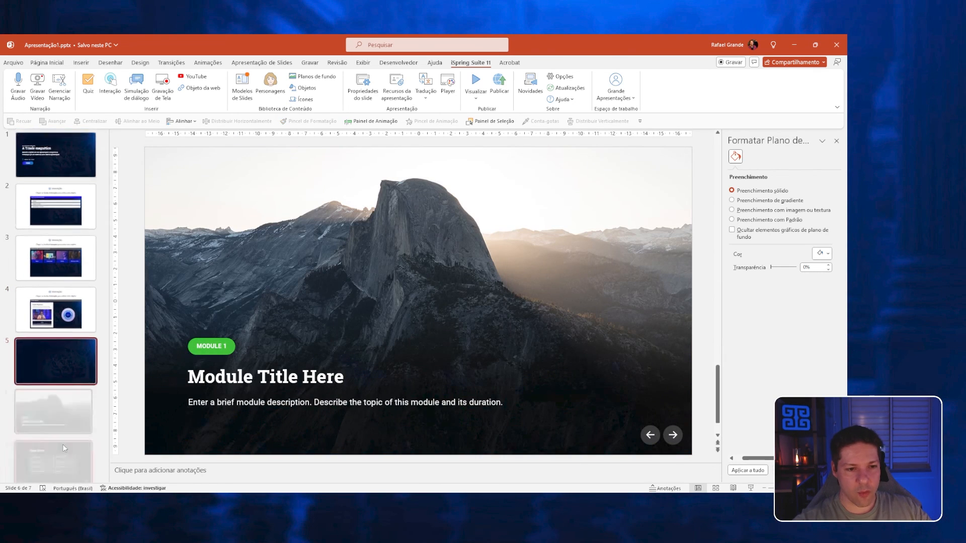
Preview the course from the first slide and expand the Roteiro, Design dos Slides and Apresentação e Oratória accordion sections.
key(Home)
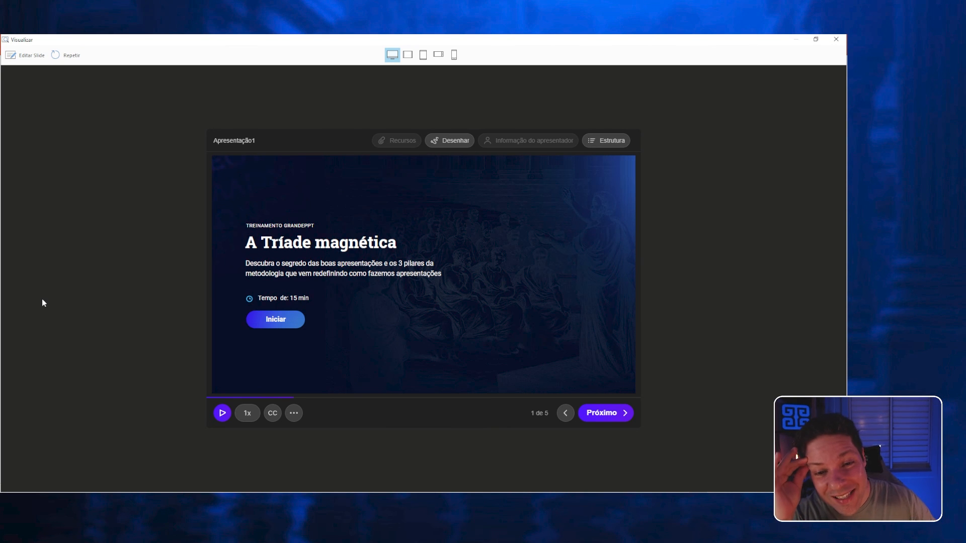
click(276, 327)
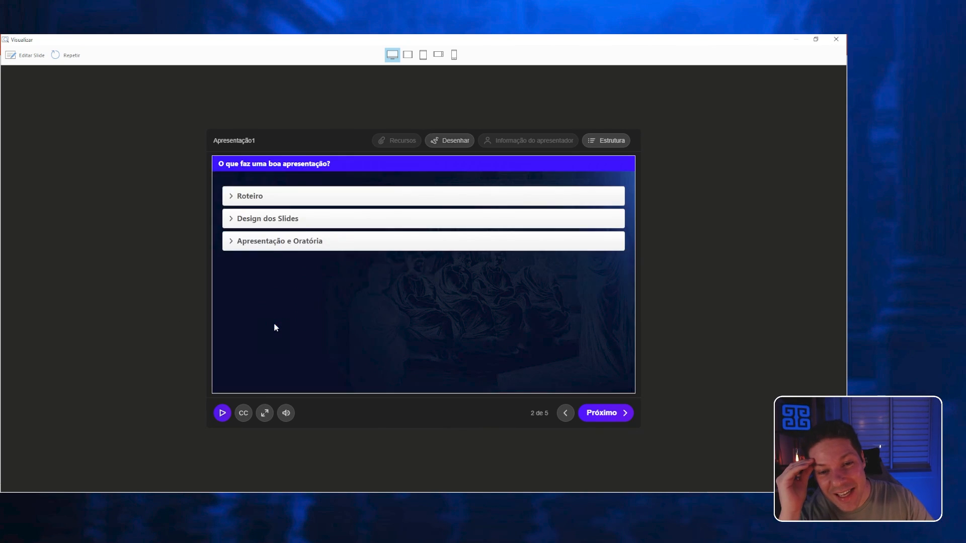
click(250, 200)
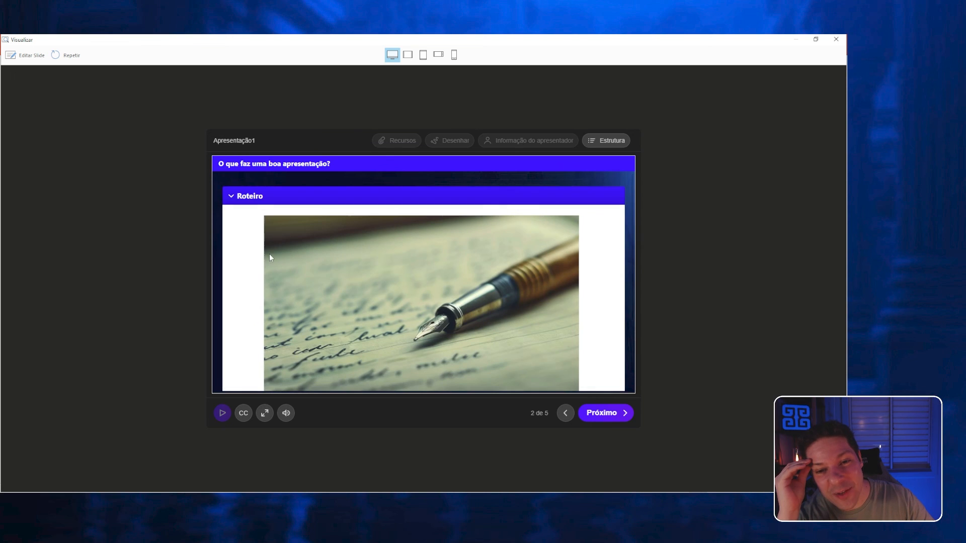
click(257, 201)
click(257, 218)
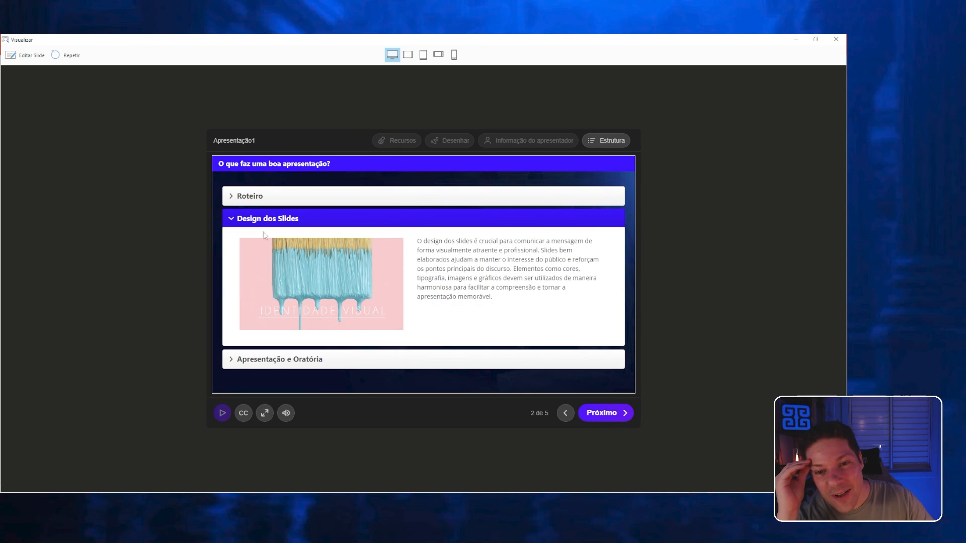
click(259, 218)
click(266, 247)
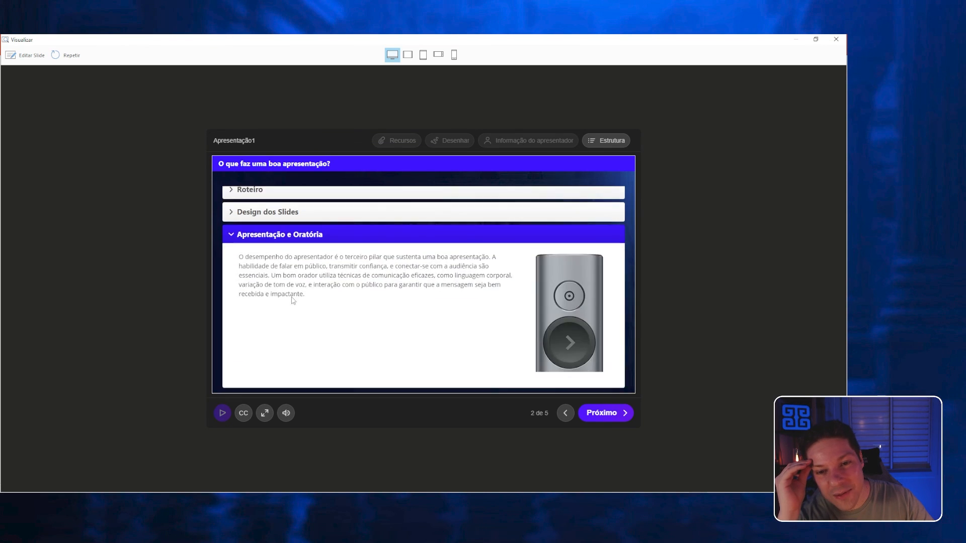
Advance the preview to the three-pillars card interaction and go through its cards starting from Estética.
click(604, 413)
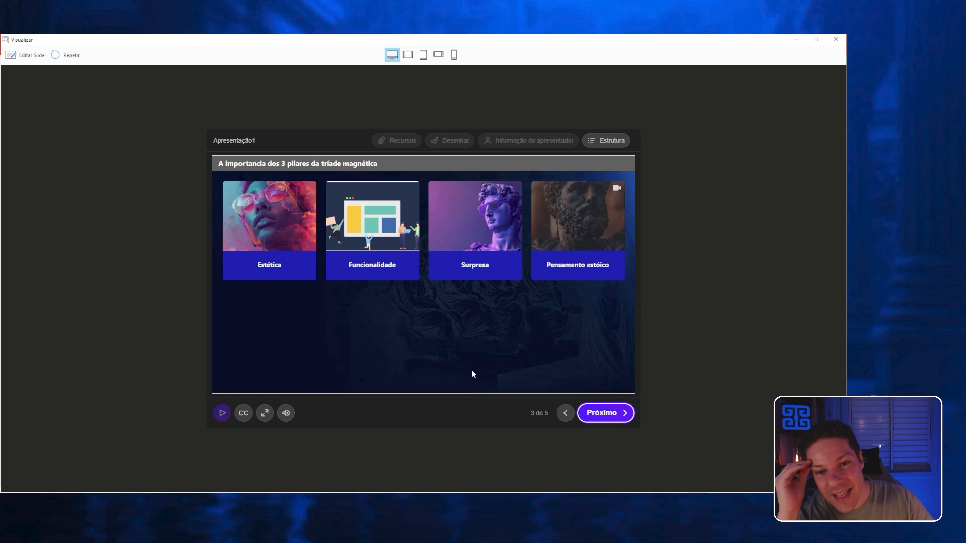
click(261, 220)
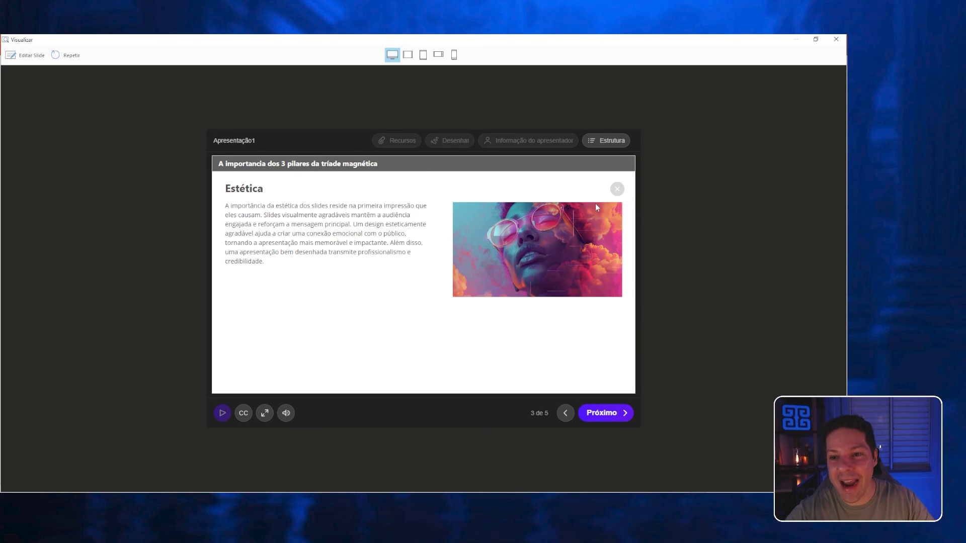
click(599, 421)
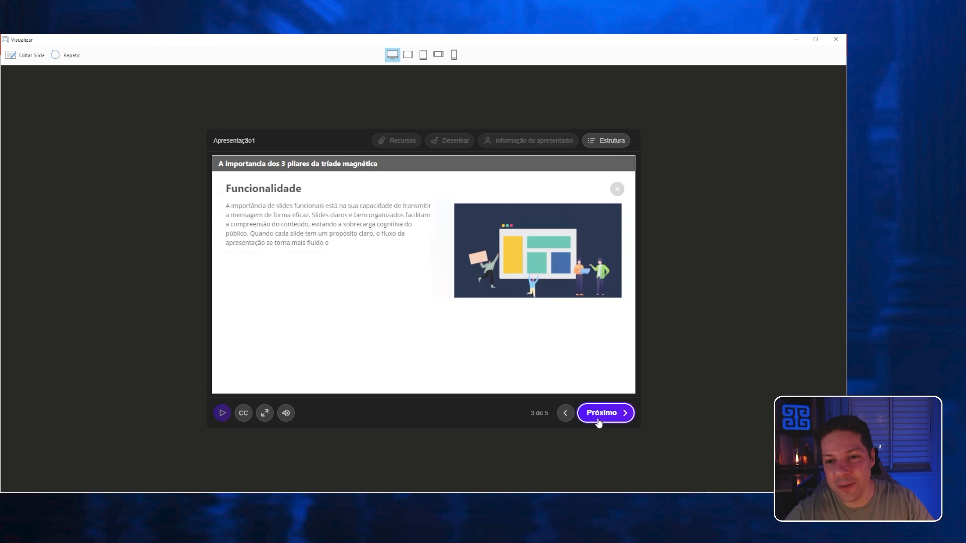
click(595, 406)
click(617, 189)
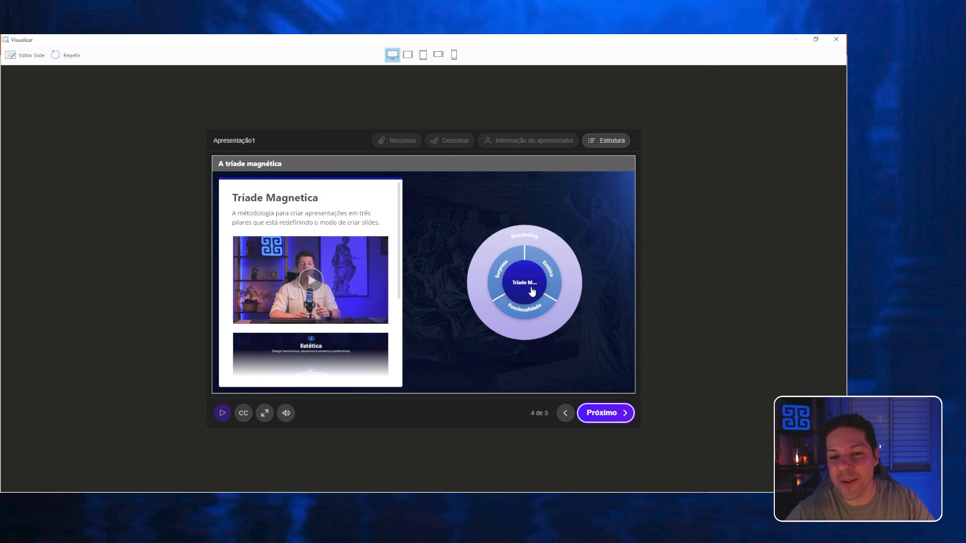
Test the circle diagram's segments in the preview, enlarging the central segment's image and opening Storytelling, and advance to the last slide.
click(503, 272)
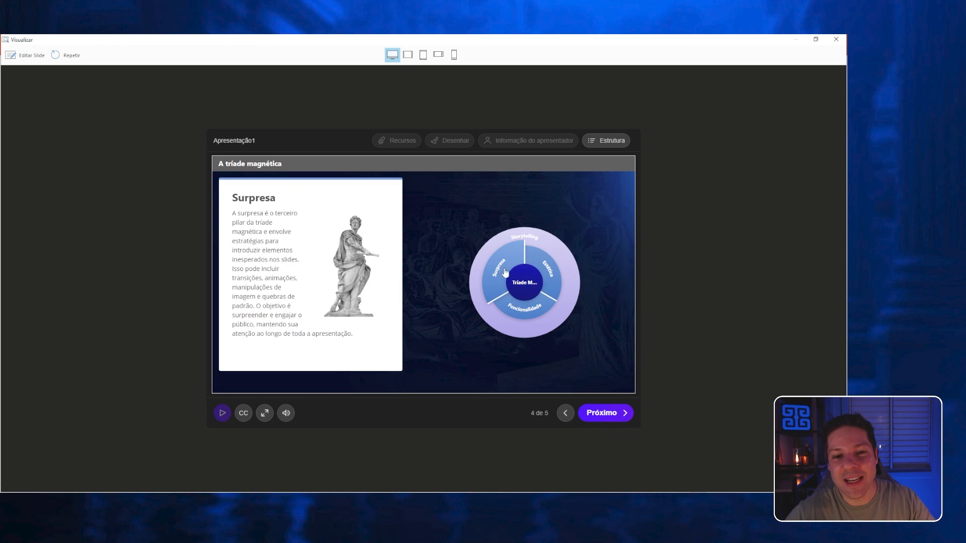
click(548, 273)
click(537, 308)
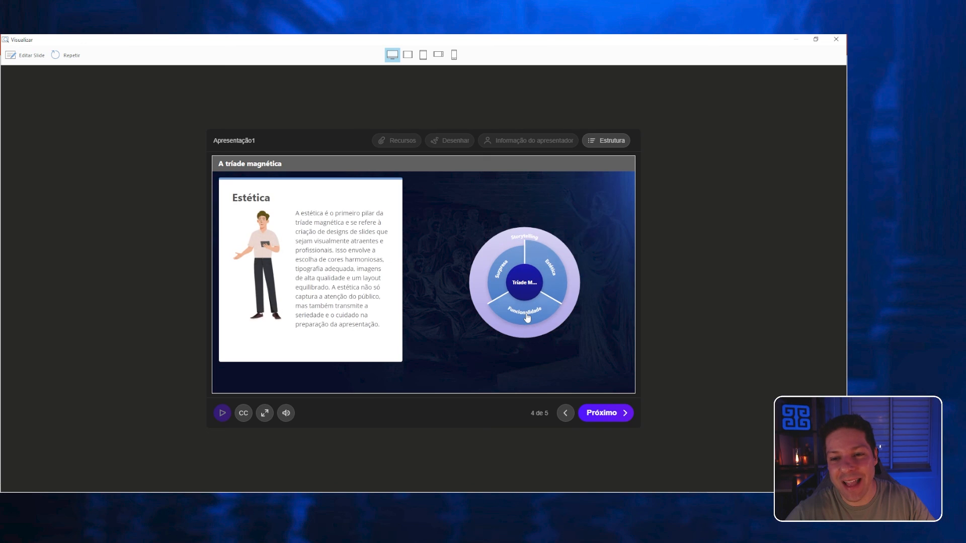
click(526, 322)
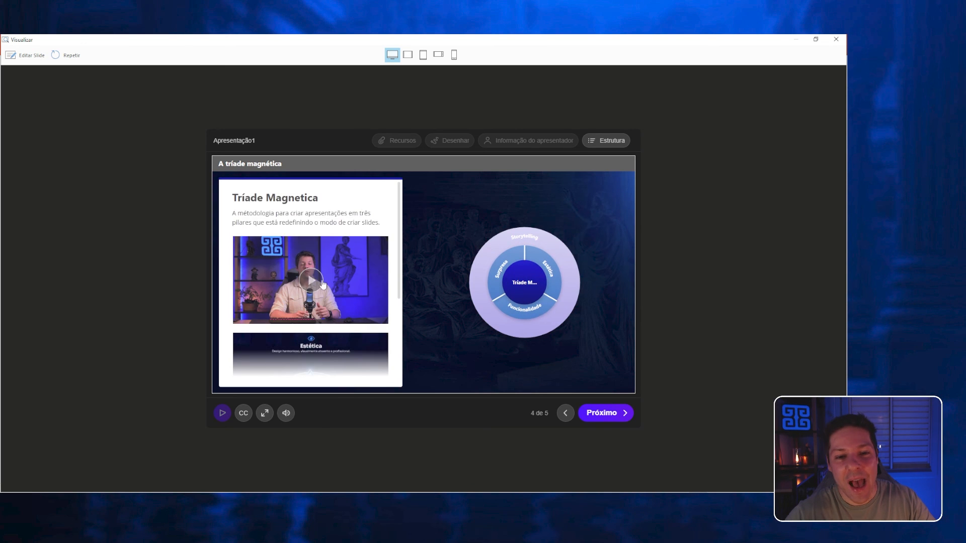
scroll(302, 249, down, 2)
click(324, 282)
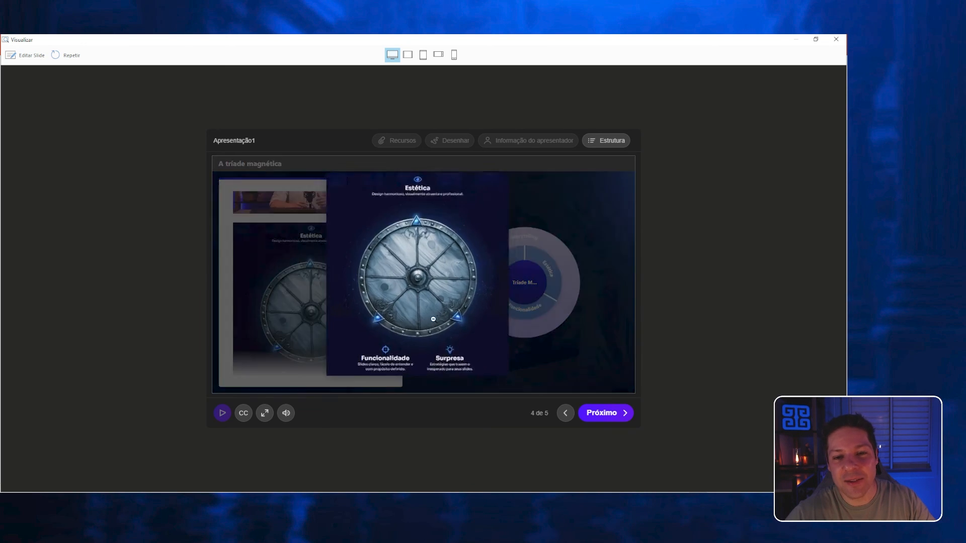
click(584, 227)
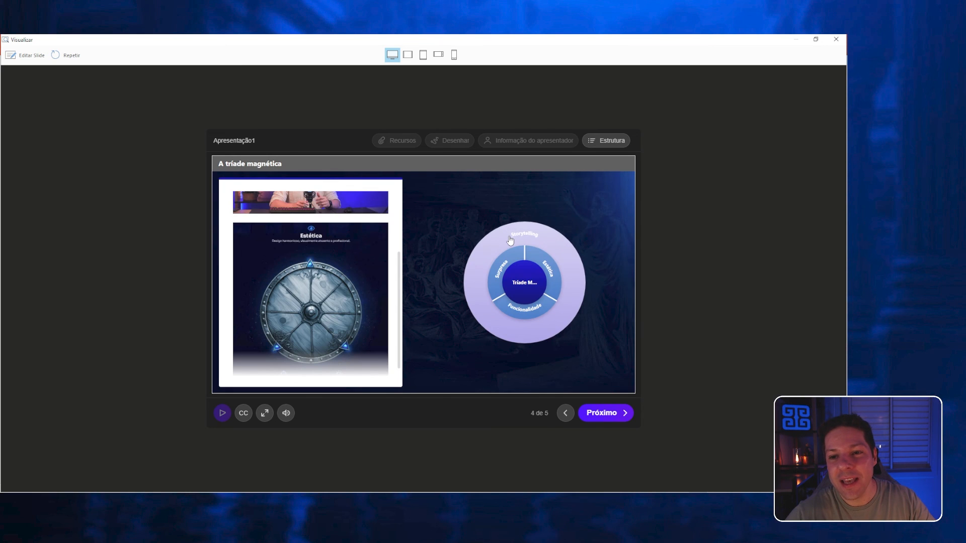
click(510, 239)
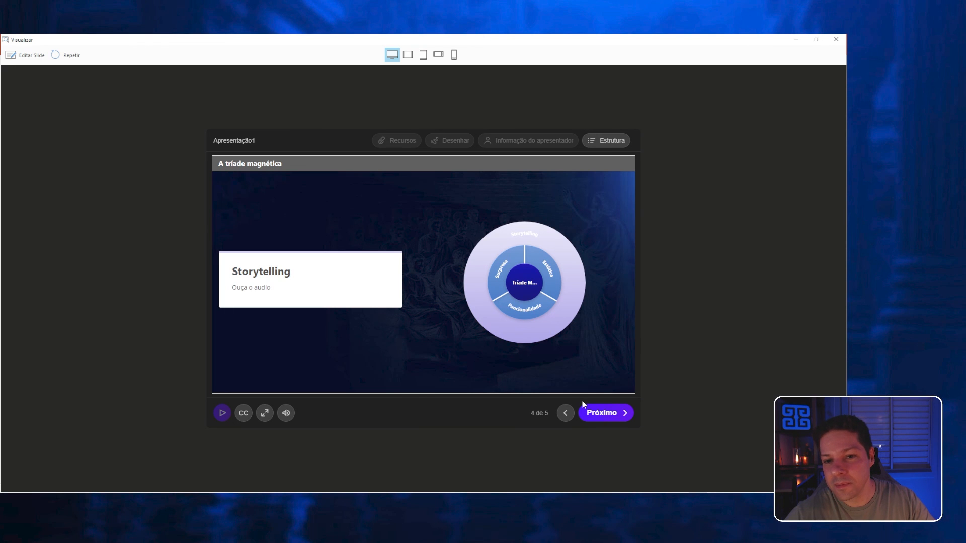
click(600, 413)
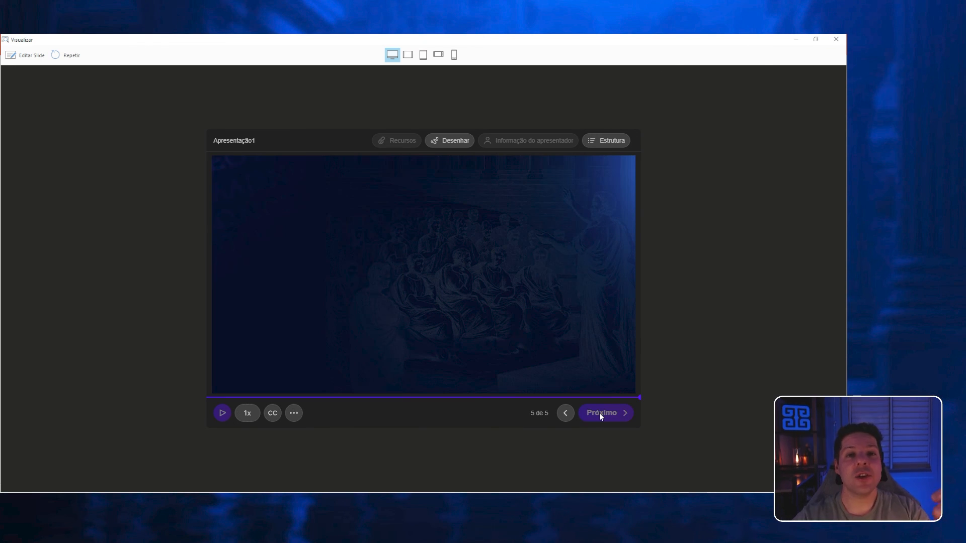